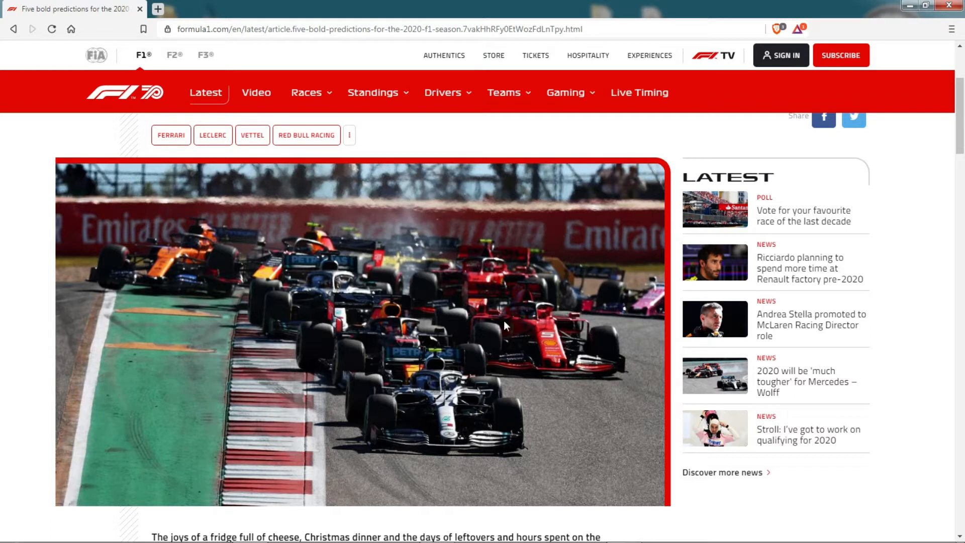
# Save the article's race photo as formula1 in the assets folder of rctutorials.
pyautogui.rightClick(458, 328)
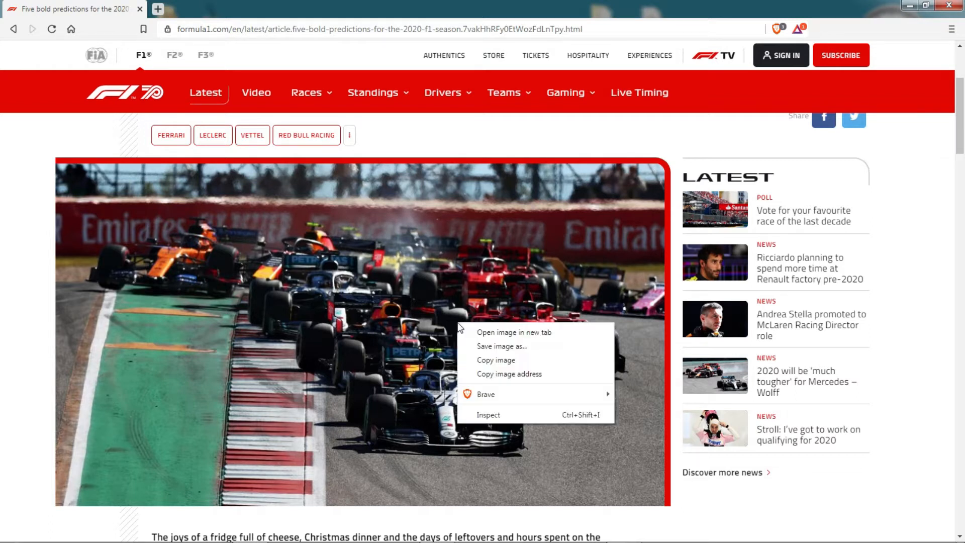
pyautogui.click(498, 349)
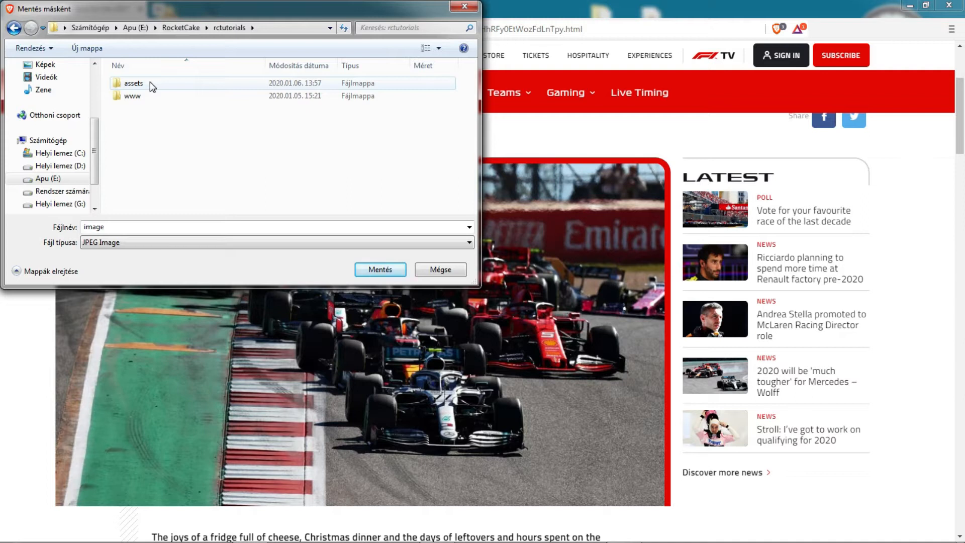
pyautogui.doubleClick(150, 82)
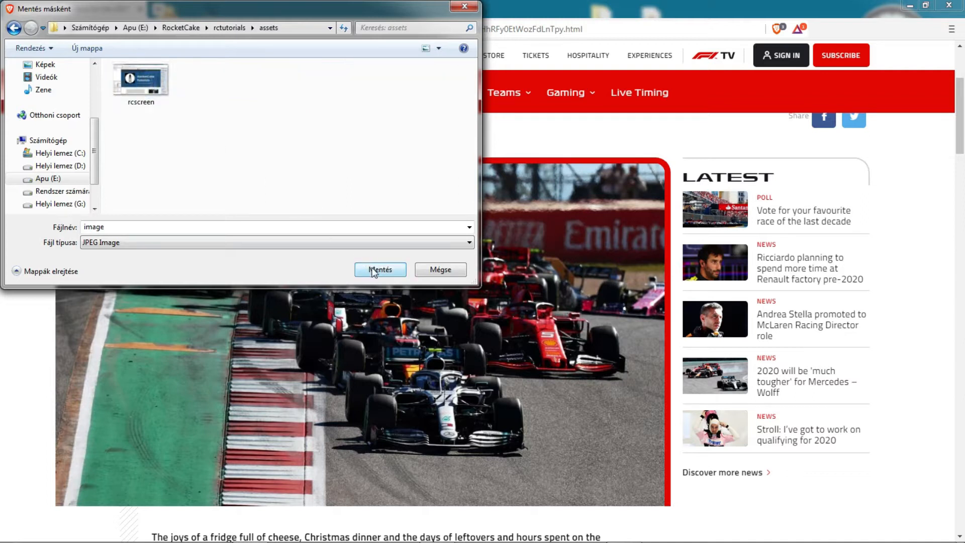
pyautogui.doubleClick(282, 227)
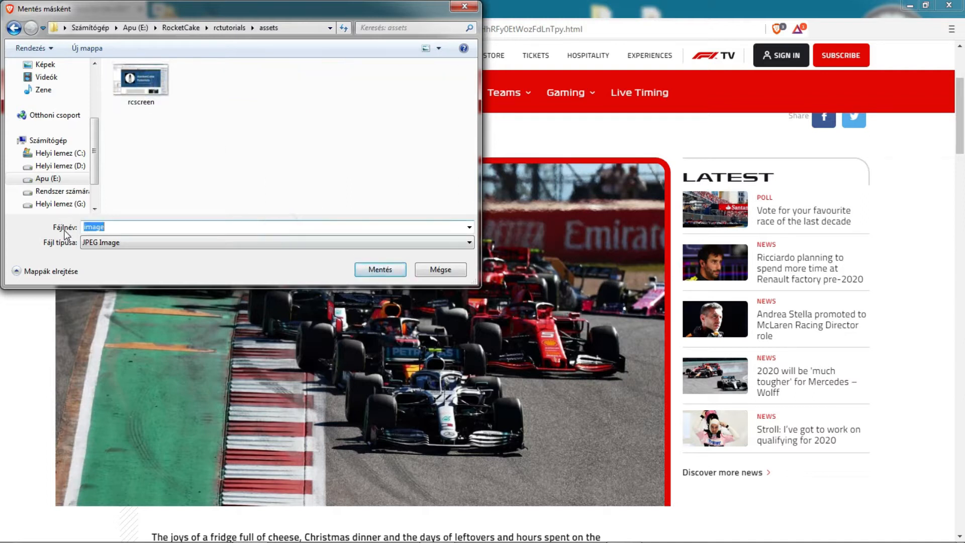
pyautogui.write('formula1')
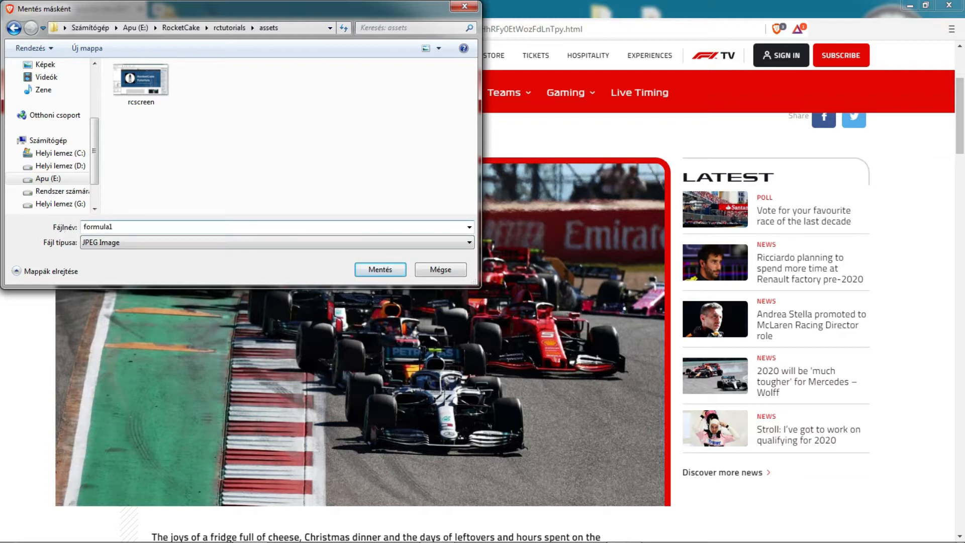
pyautogui.click(394, 270)
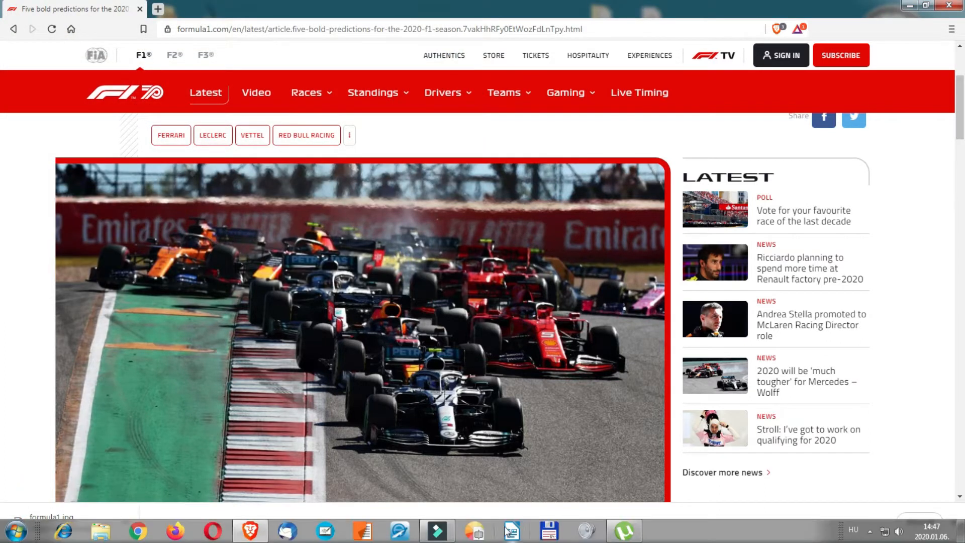
# Switch to RocketCake, create a new website from the Empty Page template and maximize the window.
pyautogui.click(474, 530)
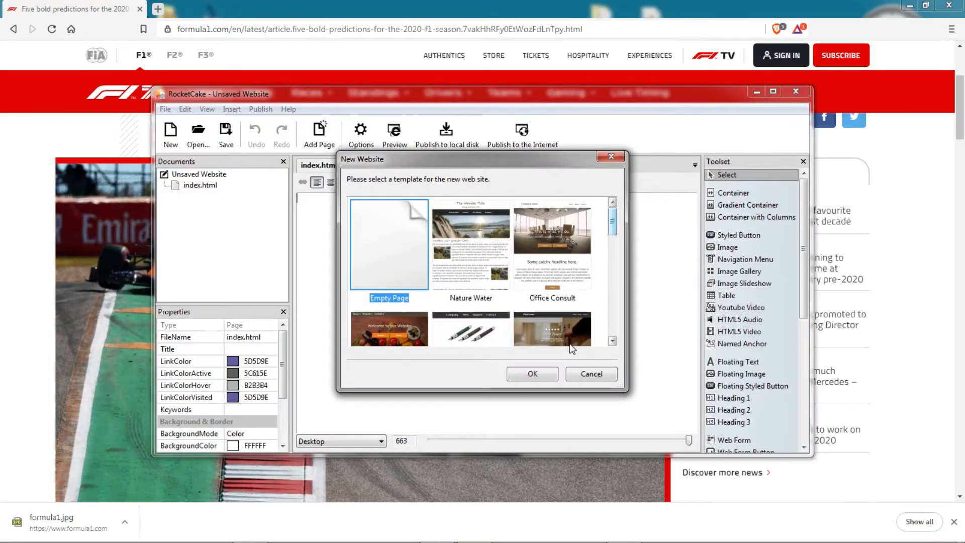
pyautogui.click(544, 370)
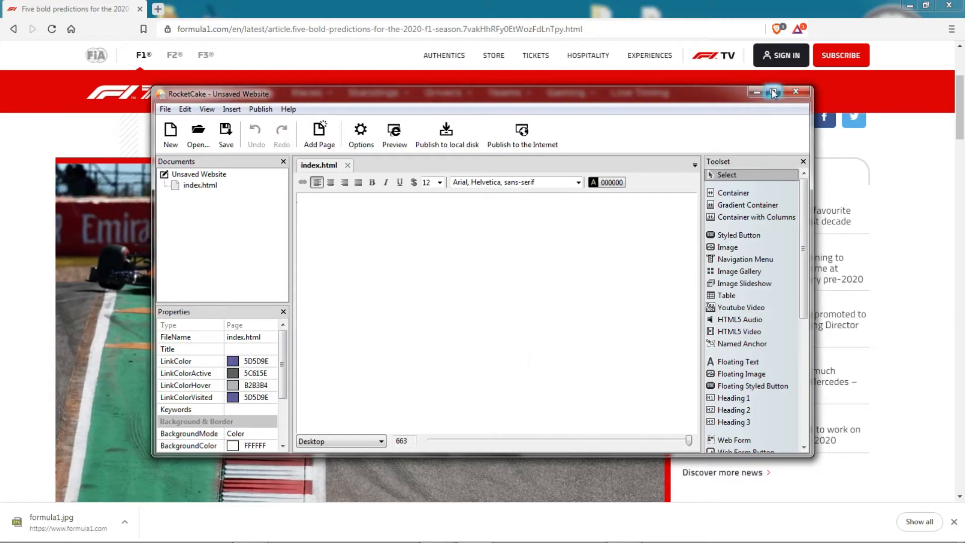
pyautogui.click(772, 92)
# Add a container to the empty page and stretch it to a minimum height of about 309.
pyautogui.click(889, 103)
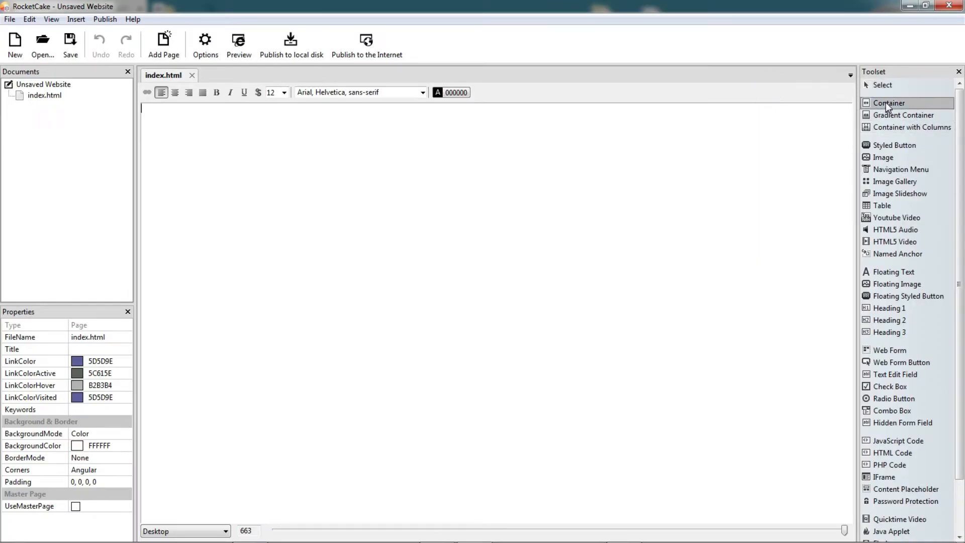
pyautogui.click(465, 296)
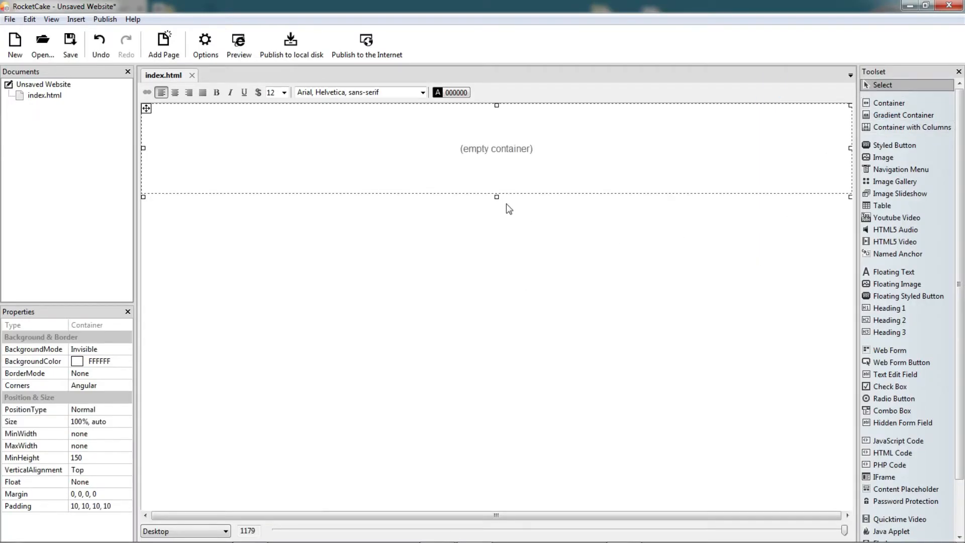
pyautogui.moveTo(497, 197); pyautogui.dragTo(497, 292)
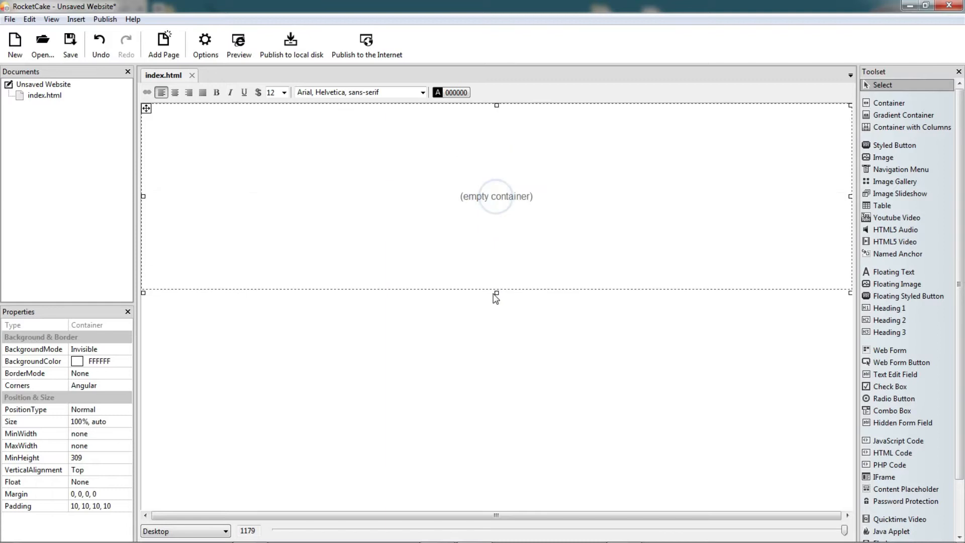
# Insert the formula1 image from the rctutorials assets folder into the container.
pyautogui.click(890, 158)
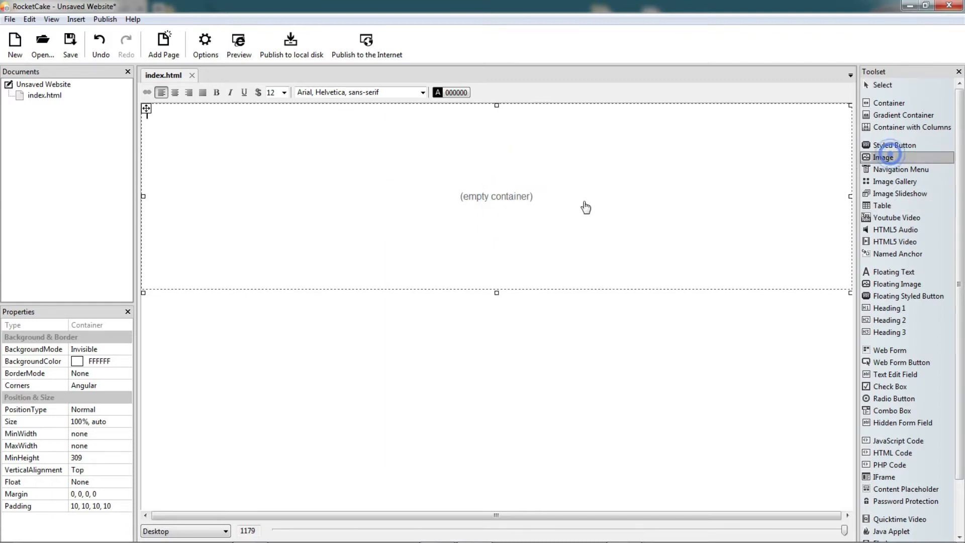
pyautogui.click(490, 232)
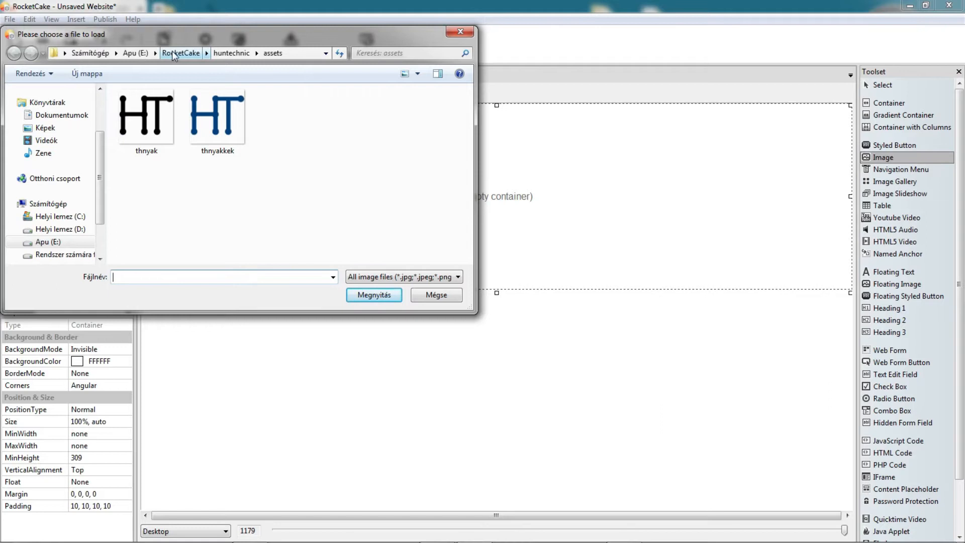
pyautogui.click(173, 55)
pyautogui.doubleClick(196, 176)
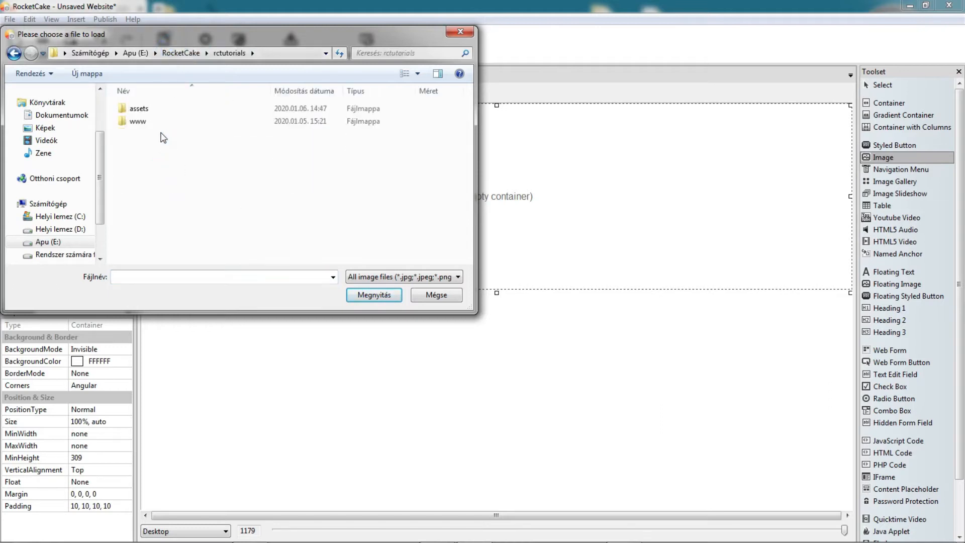
pyautogui.doubleClick(153, 108)
pyautogui.click(231, 136)
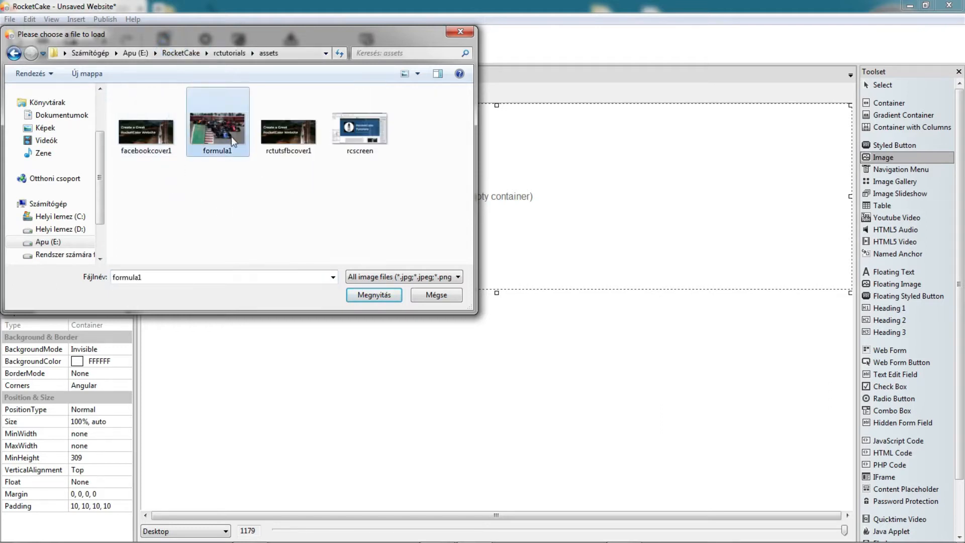
pyautogui.click(385, 299)
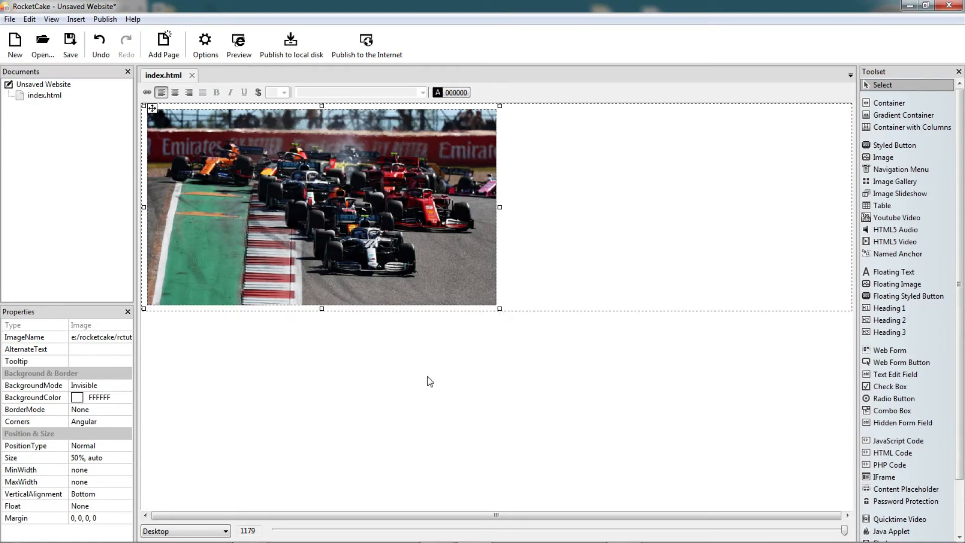
# Set the inserted image's size to 600 wide with automatic height.
pyautogui.click(87, 458)
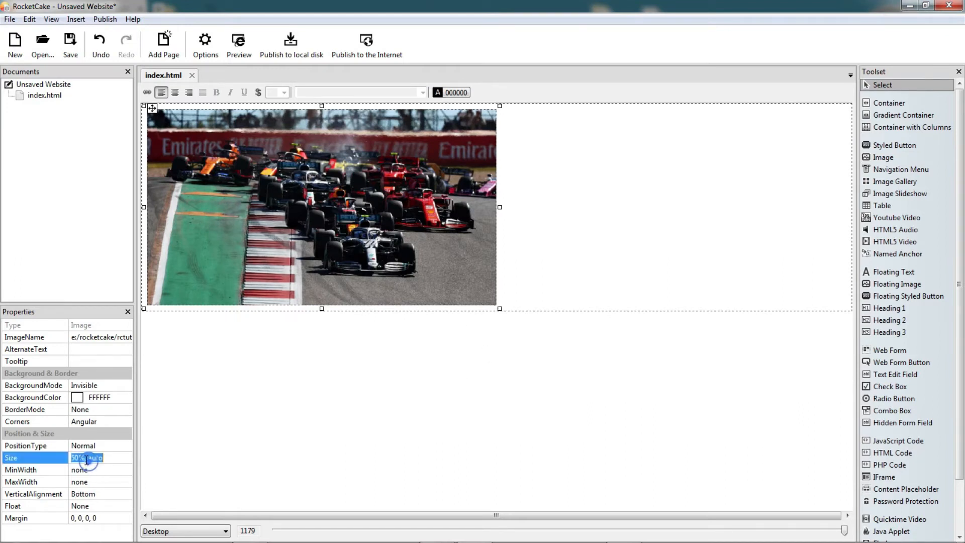
pyautogui.press('BackSpace')
pyautogui.press('BackSpace')
pyautogui.press('BackSpace')
pyautogui.press('BackSpace')
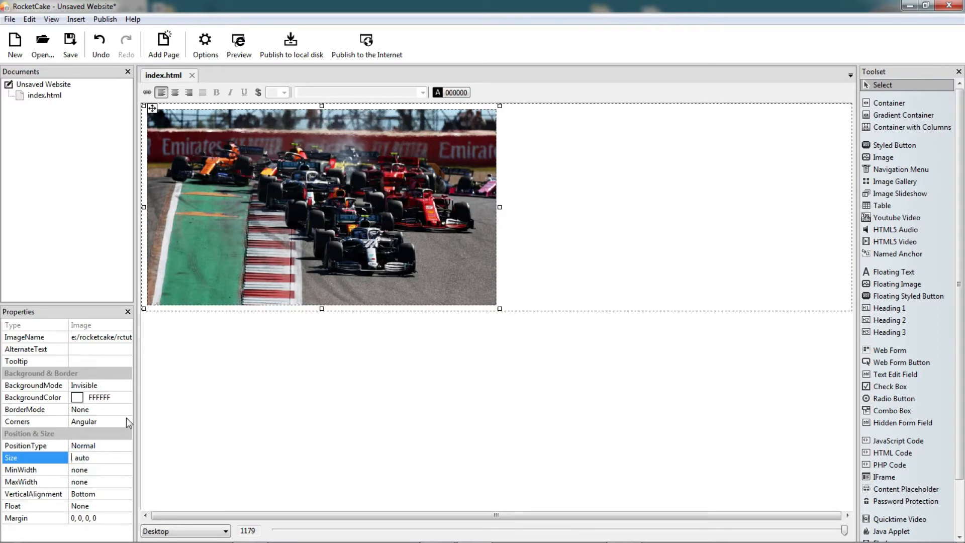
pyautogui.write('600,')
pyautogui.press('Return')
pyautogui.click(246, 243)
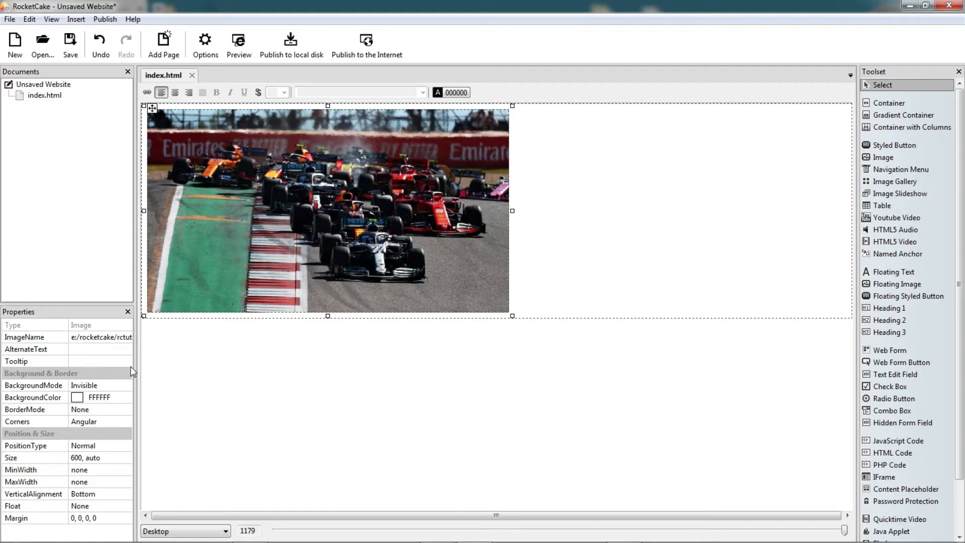
# Check the photo's frame in the browser, return to RocketCake and set the image's border mode to Define for all 4 sides.
pyautogui.hotkey('alt', 'Tab')
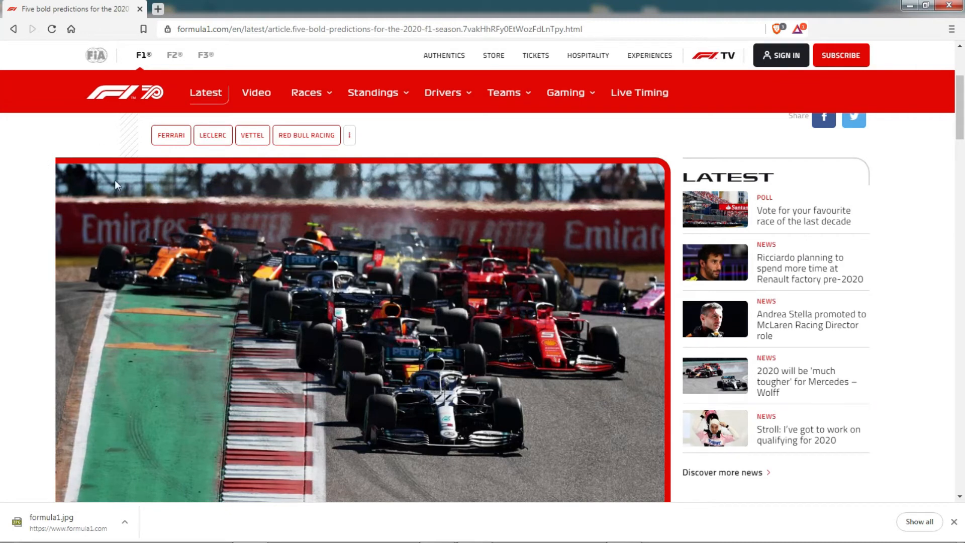
pyautogui.hotkey('alt', 'Tab')
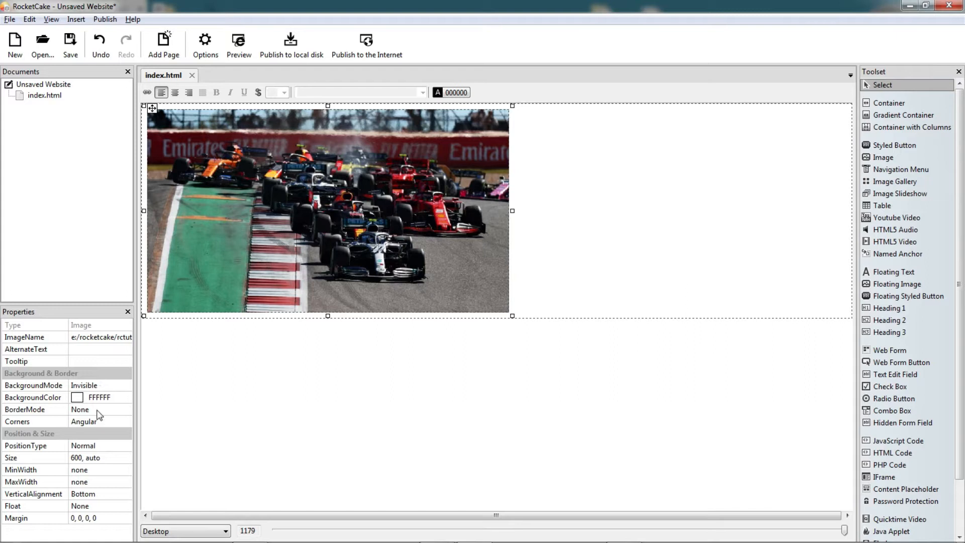
pyautogui.click(129, 412)
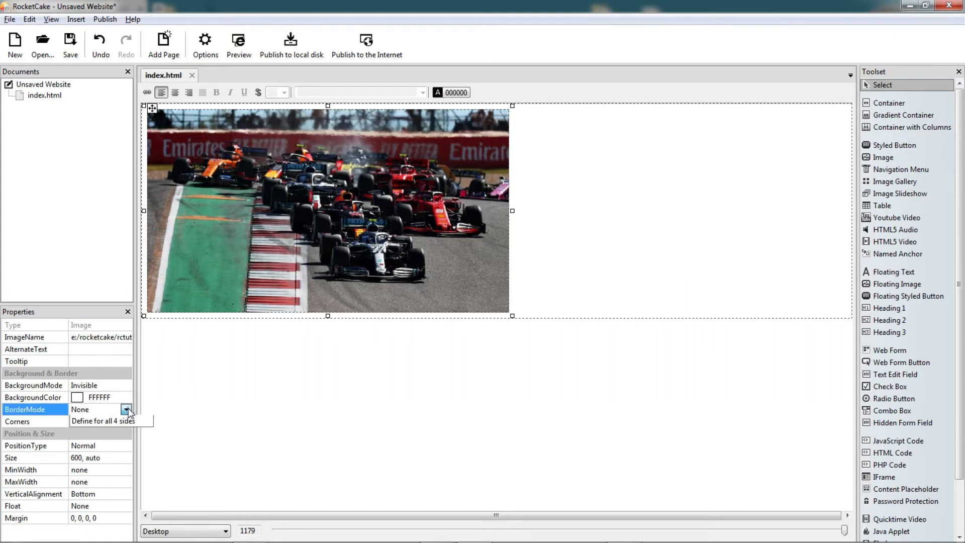
pyautogui.click(126, 410)
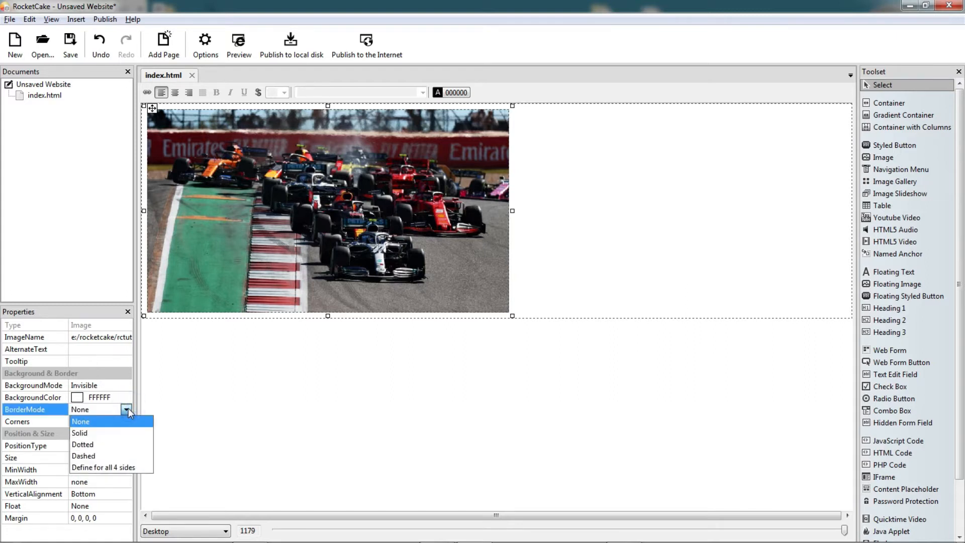
pyautogui.click(125, 468)
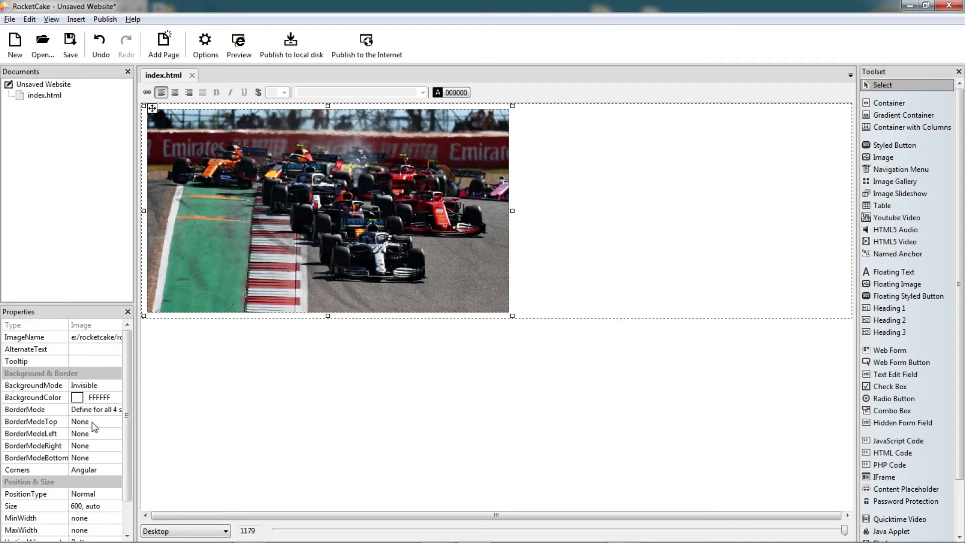
# Give the image a solid top border in red FF0000 with a width of 7.
pyautogui.click(109, 422)
pyautogui.click(117, 423)
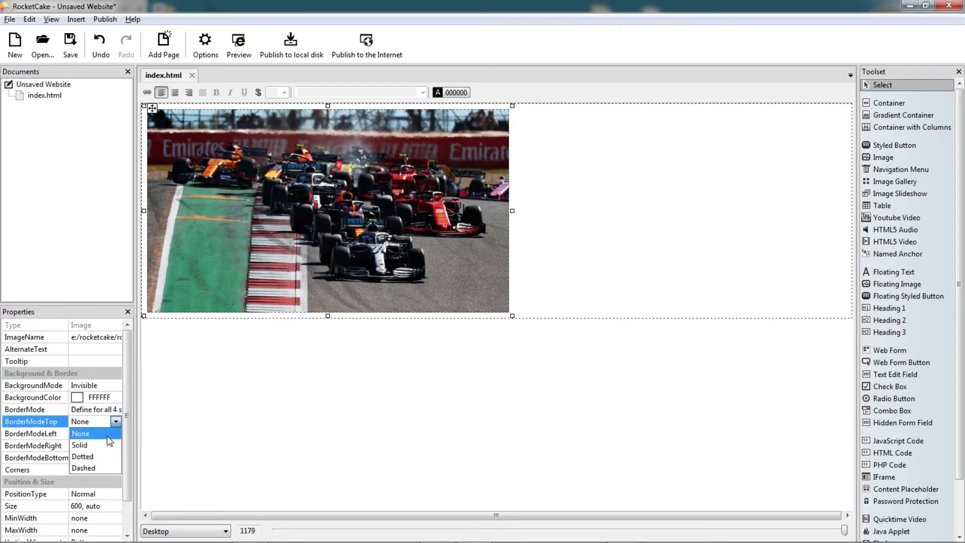
pyautogui.click(108, 445)
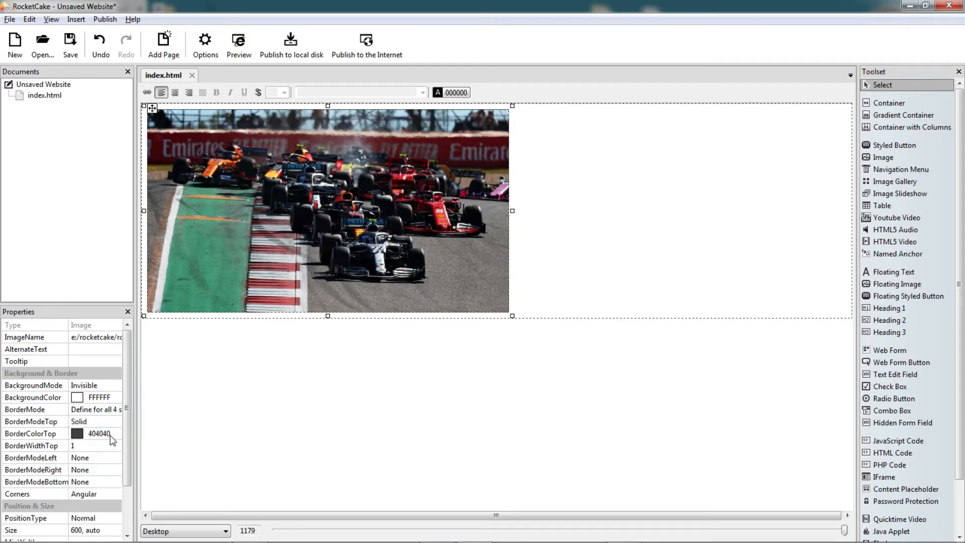
pyautogui.click(111, 439)
pyautogui.click(115, 433)
pyautogui.click(157, 330)
pyautogui.click(302, 437)
pyautogui.click(101, 445)
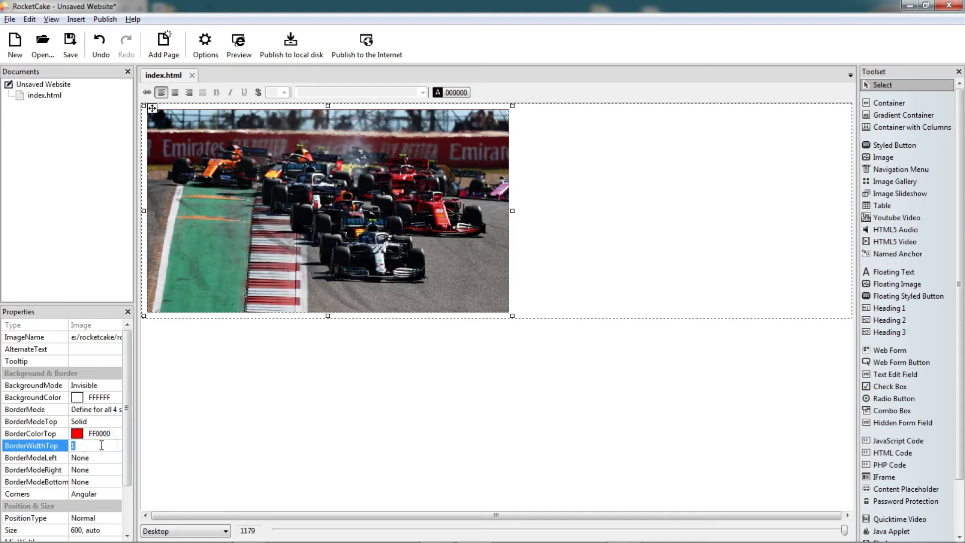
pyautogui.press('Return')
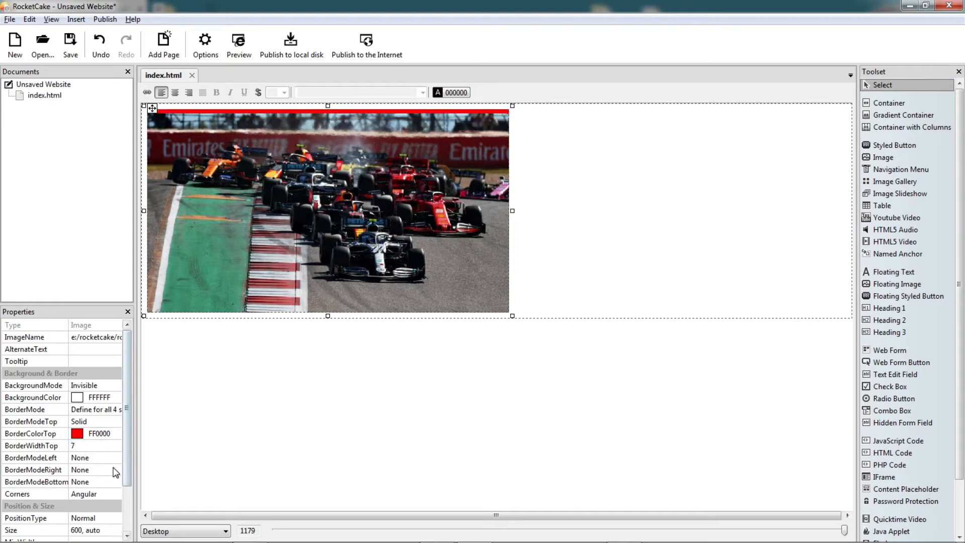
# Give the image a solid right border in red FF0000 with a width of 7.
pyautogui.click(114, 469)
pyautogui.click(116, 469)
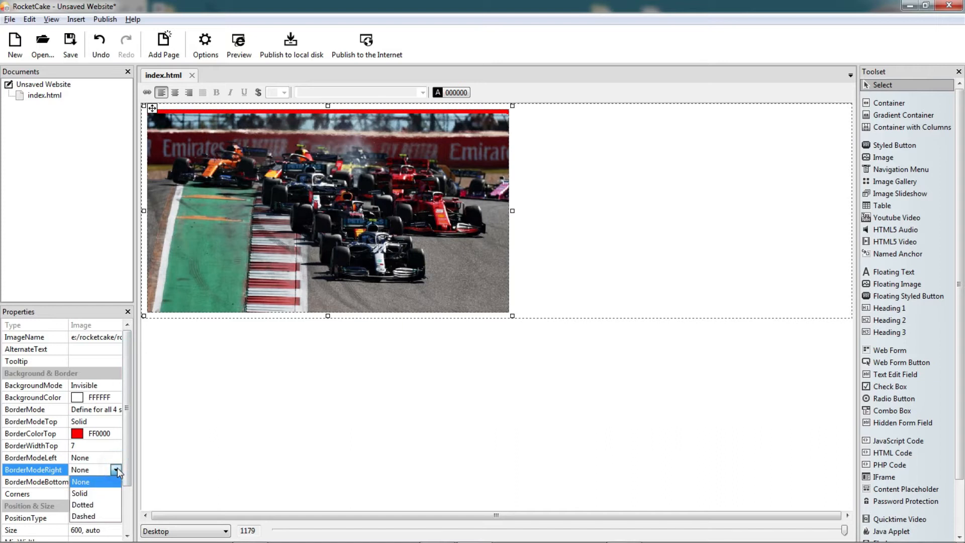
pyautogui.click(109, 493)
pyautogui.click(111, 482)
pyautogui.click(115, 481)
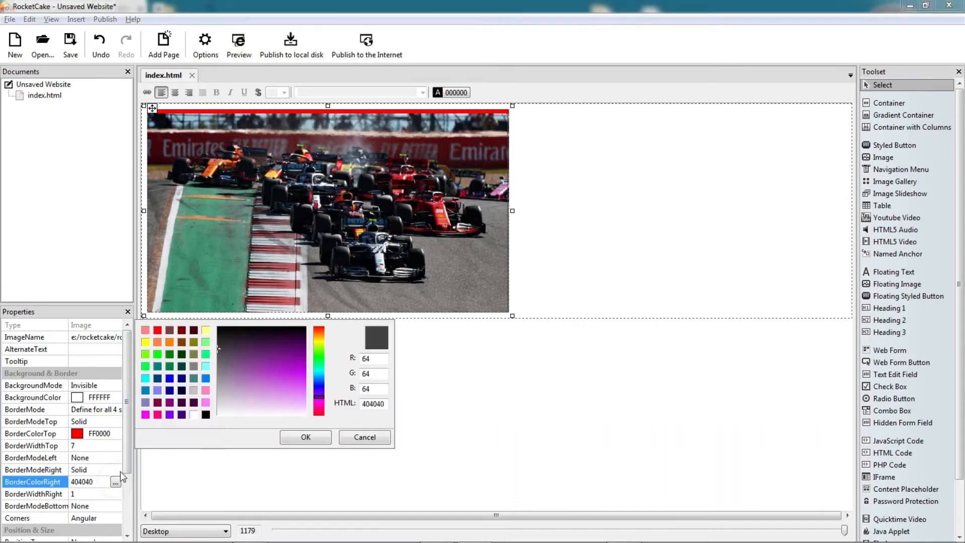
pyautogui.click(158, 330)
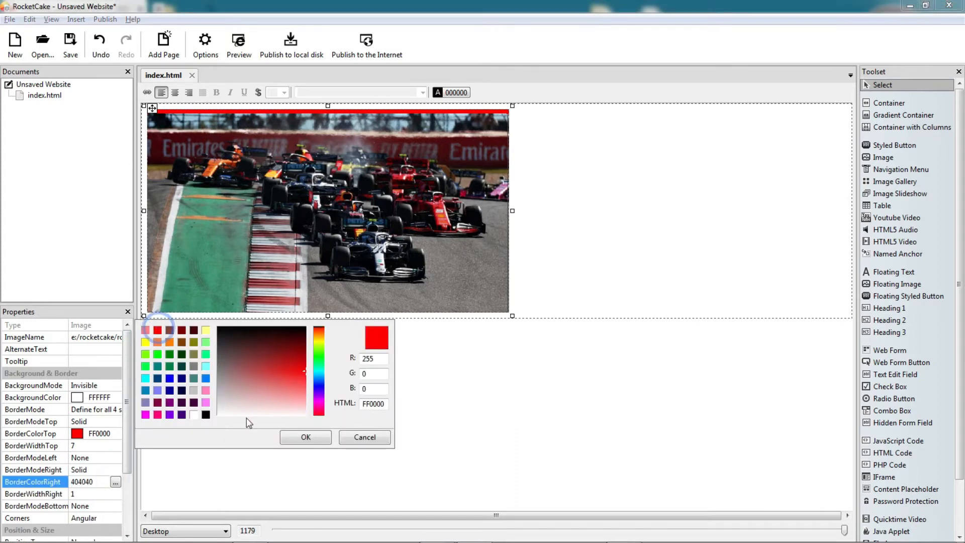
pyautogui.click(287, 438)
pyautogui.click(85, 493)
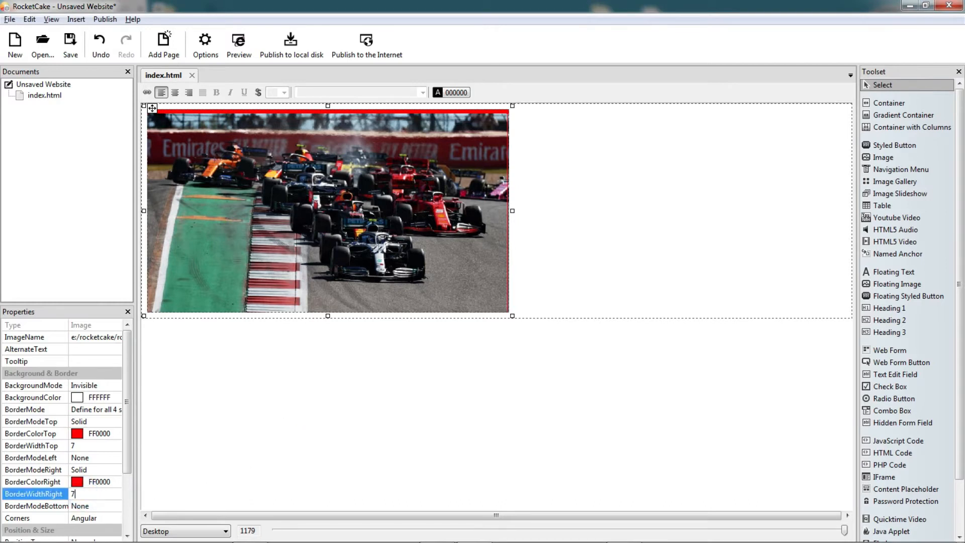
pyautogui.press('Return')
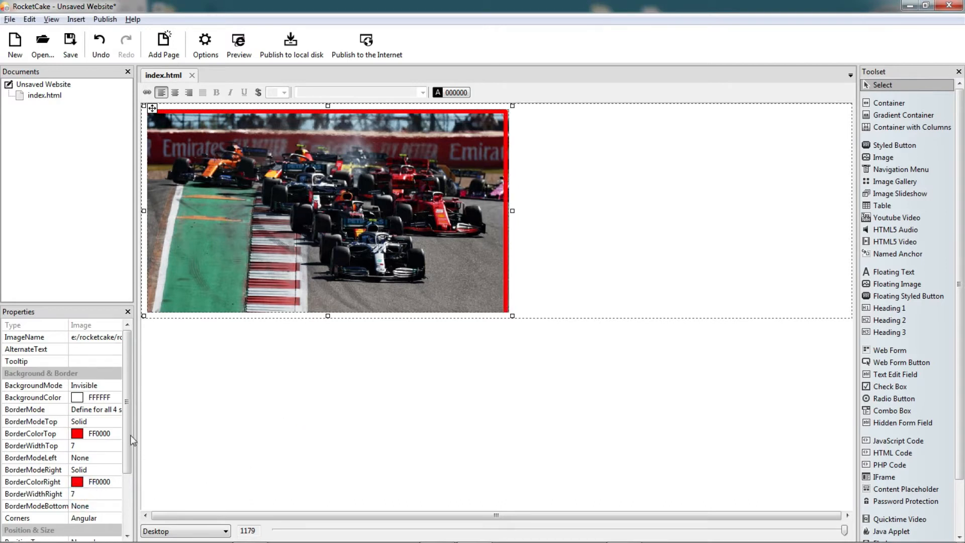
# Set the image's corners to Round, define for all 4 corners, with a top-left radius of 0.
pyautogui.scroll(-2, 130, 429)
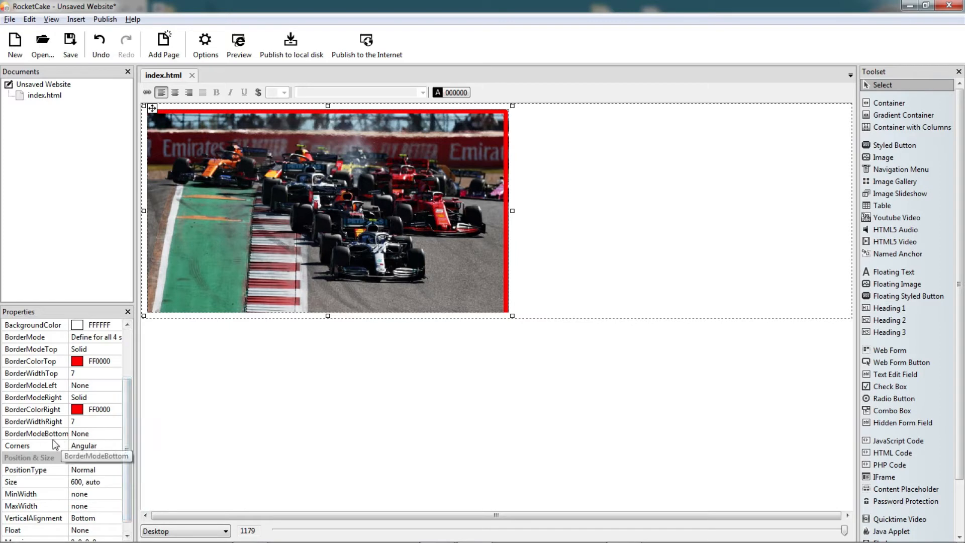
pyautogui.click(107, 445)
pyautogui.click(111, 446)
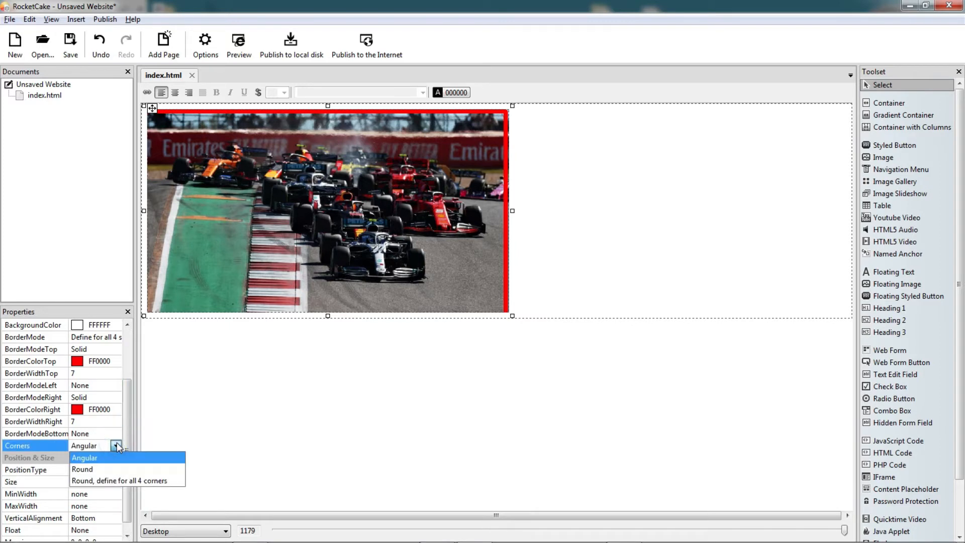
pyautogui.click(125, 481)
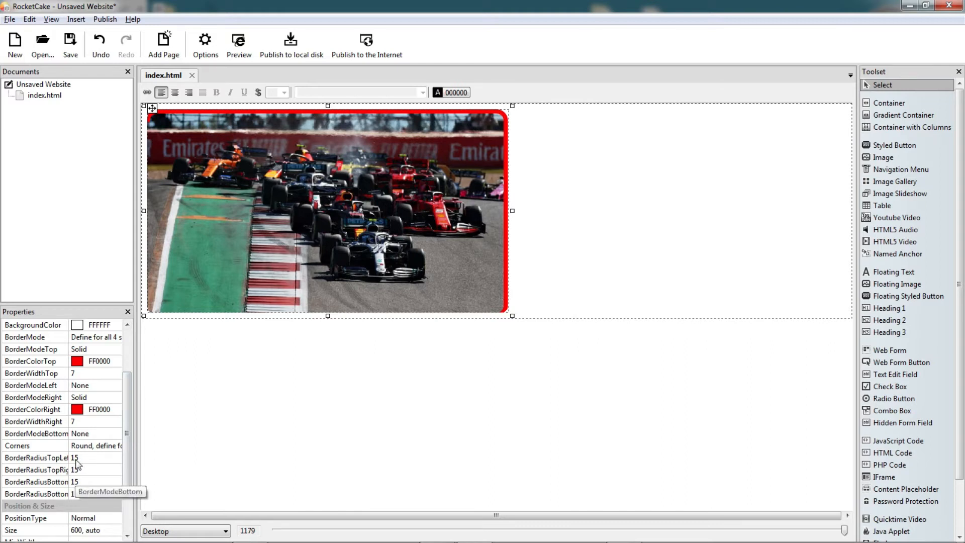
pyautogui.click(88, 458)
pyautogui.write('0')
pyautogui.press('Return')
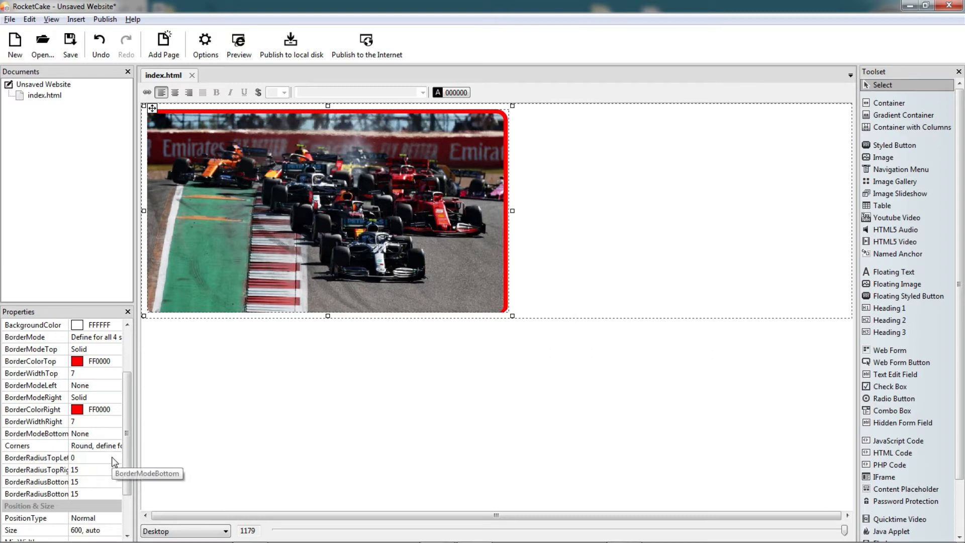
# Widen the properties area and set the image's bottom-left and bottom-right corner radii to 0.
pyautogui.click(95, 482)
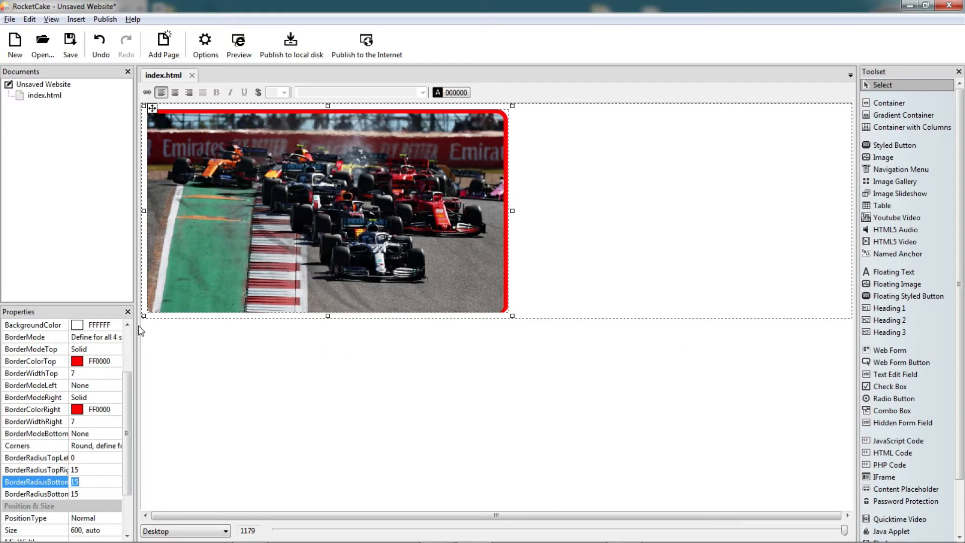
pyautogui.moveTo(136, 329); pyautogui.dragTo(219, 328)
pyautogui.moveTo(139, 303); pyautogui.dragTo(133, 229)
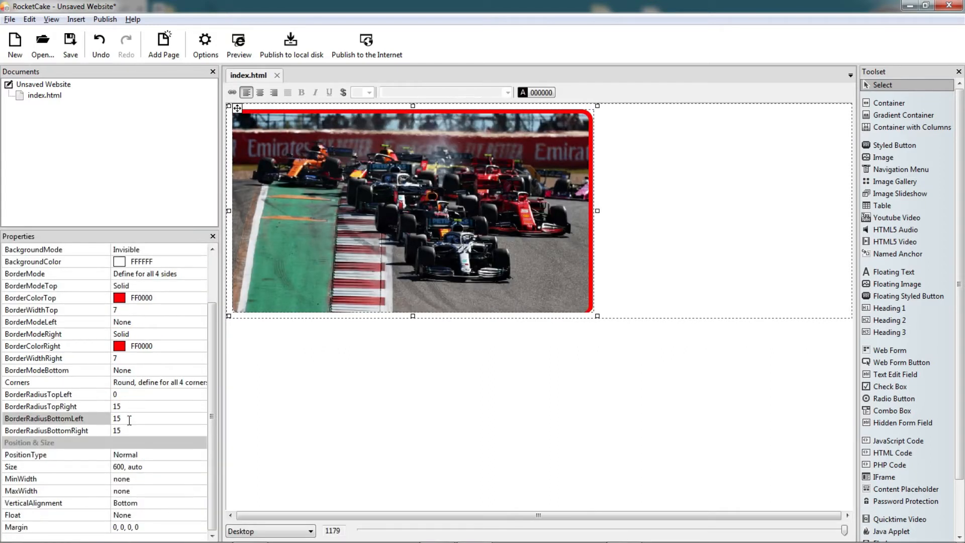
pyautogui.click(128, 416)
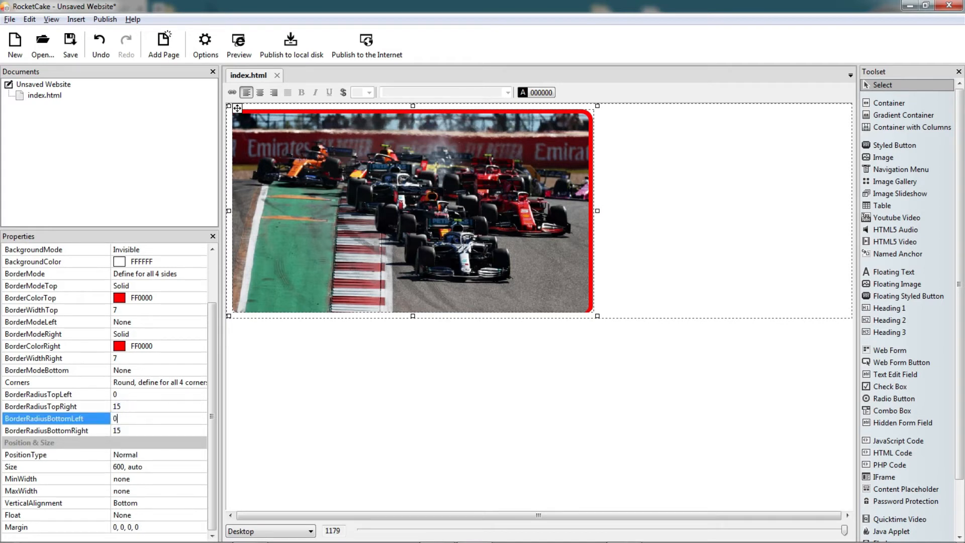
pyautogui.click(129, 430)
pyautogui.click(131, 430)
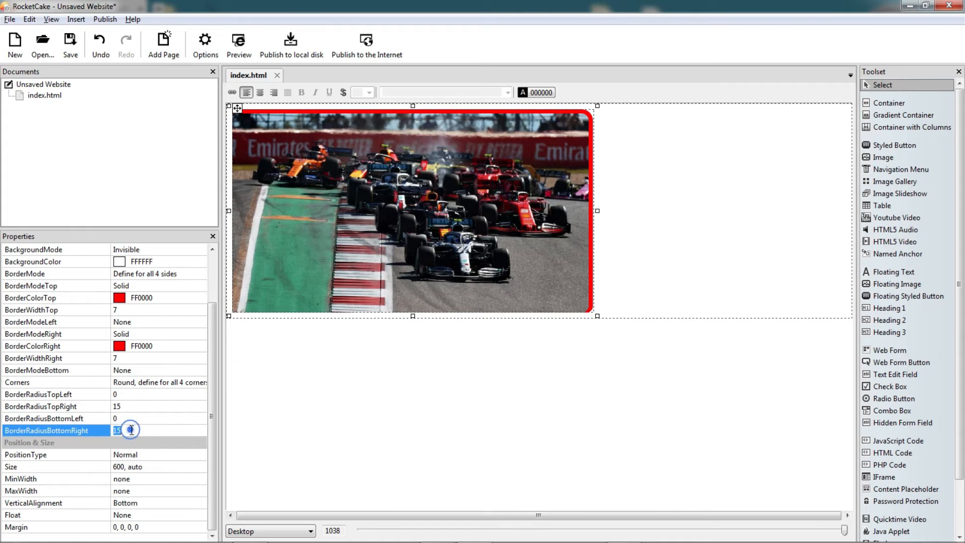
pyautogui.write('0')
pyautogui.press('Return')
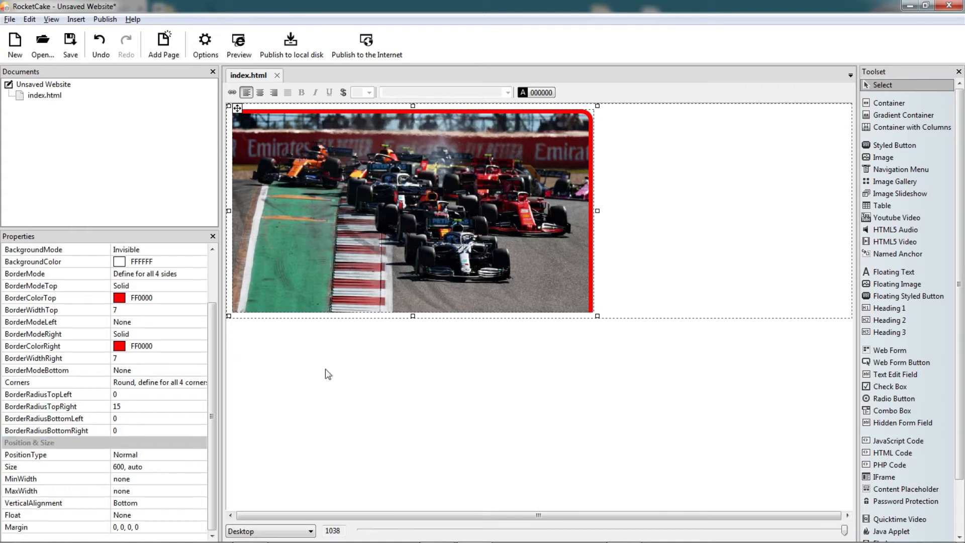
# Preview the page in the browser to check the image's frame, and return to RocketCake.
pyautogui.click(363, 360)
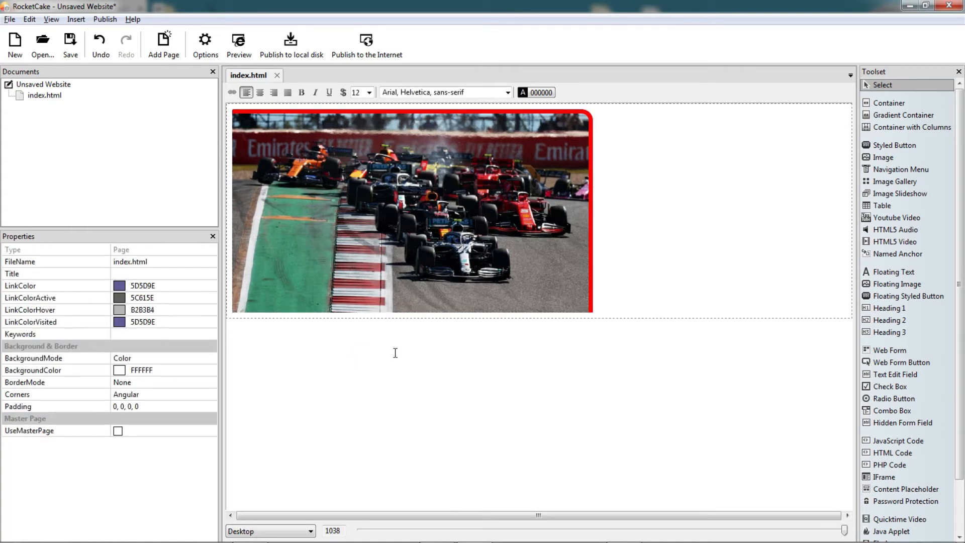
pyautogui.click(238, 42)
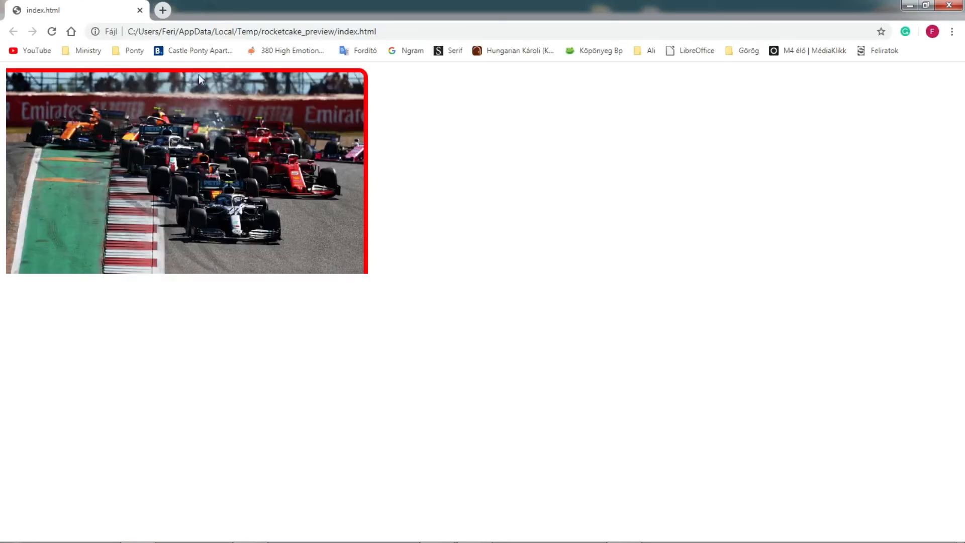
pyautogui.hotkey('alt', 'Tab')
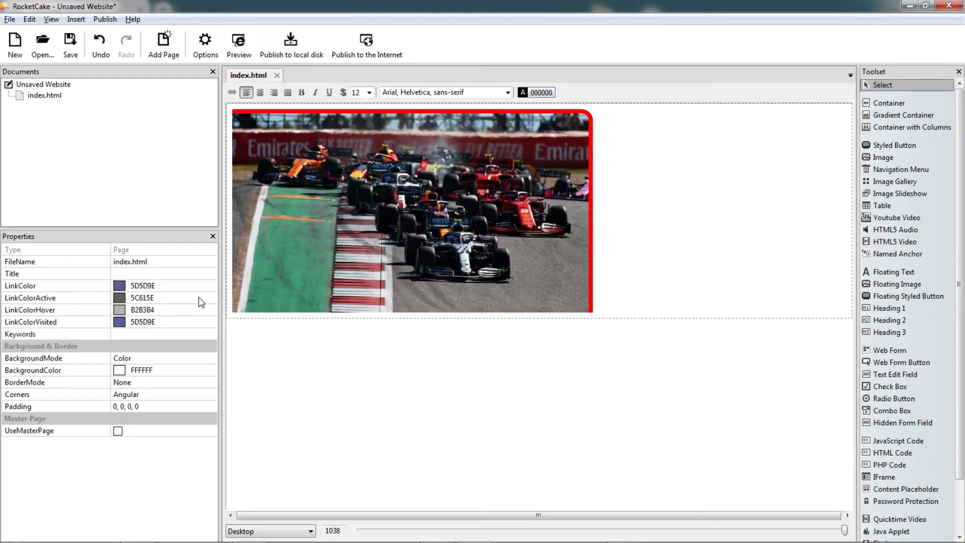
# Set the image's top-right corner radius to 25.
pyautogui.click(404, 226)
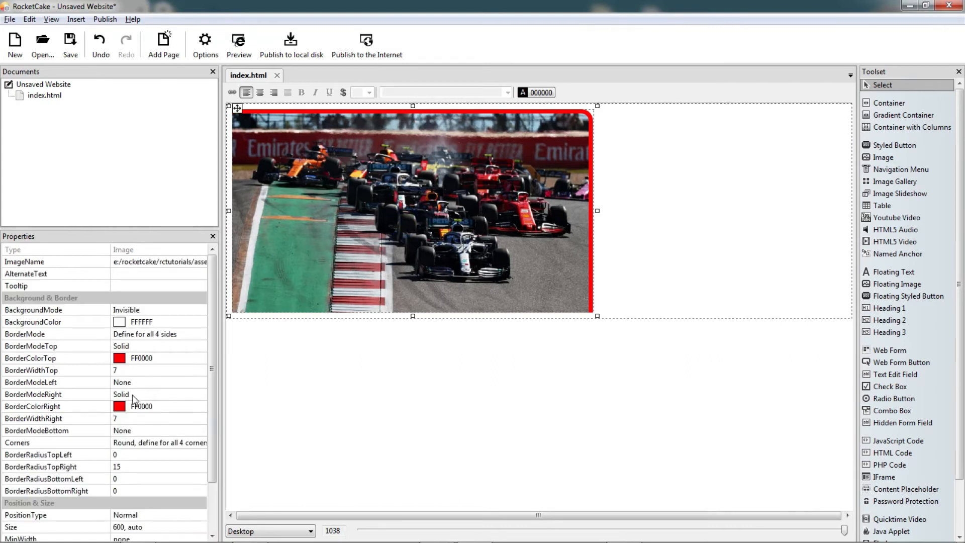
pyautogui.click(134, 466)
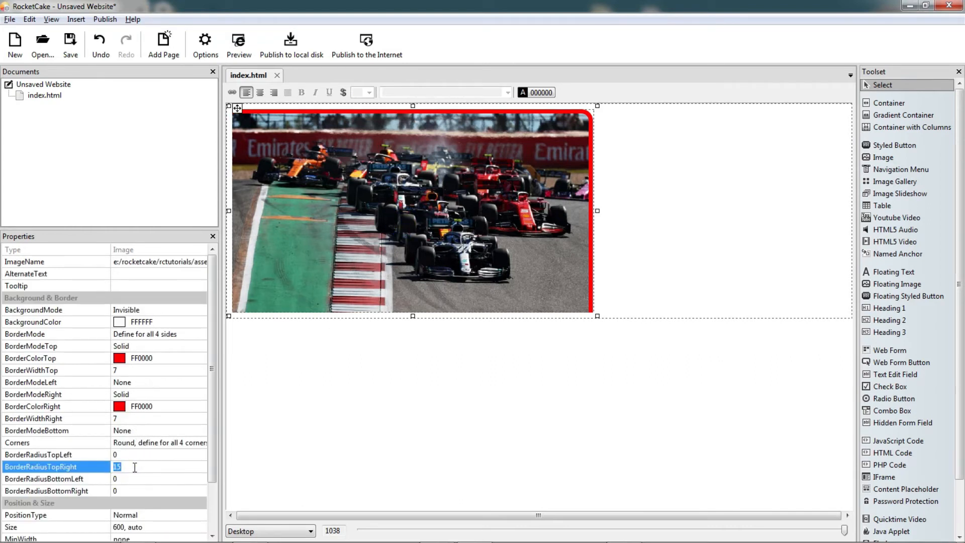
pyautogui.press('Return')
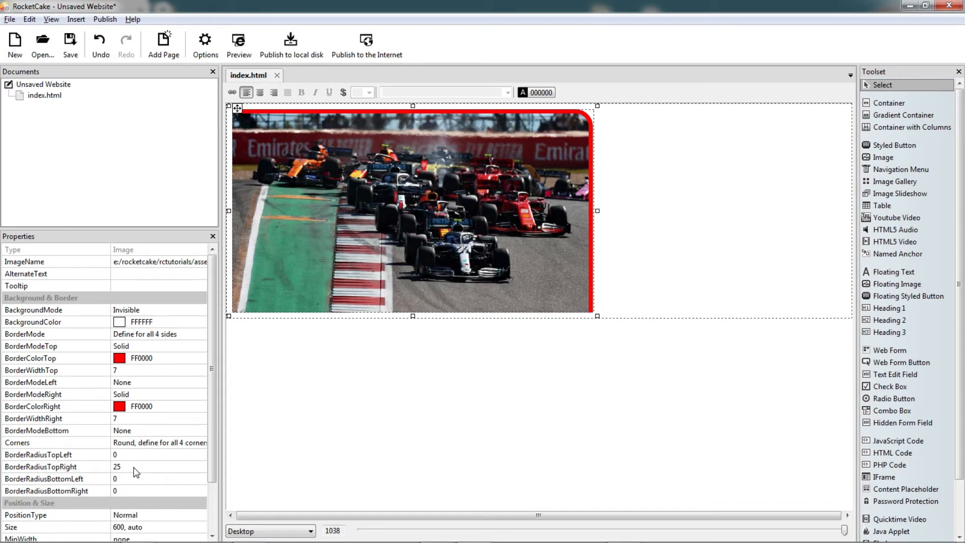
# Set the widths of the image's top and right borders to 9.
pyautogui.click(142, 369)
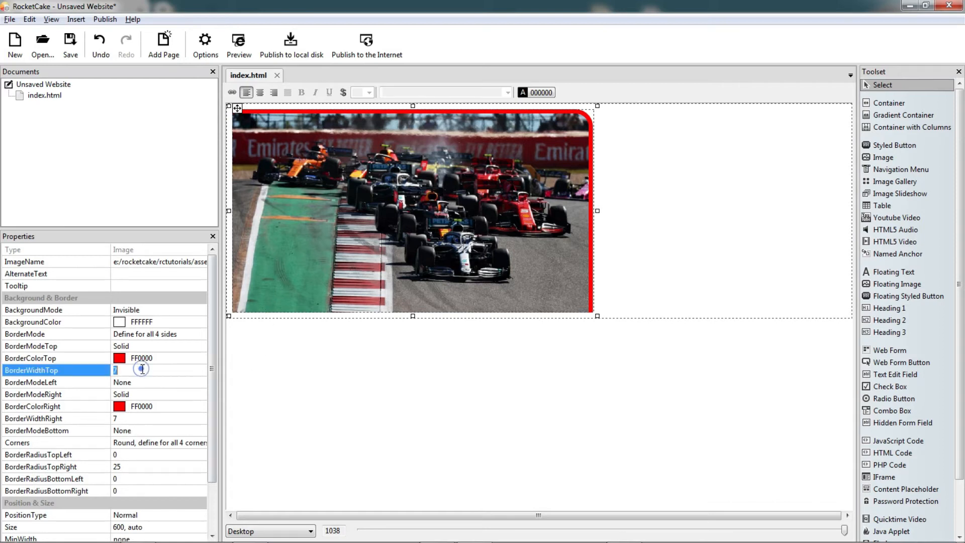
pyautogui.press('Return')
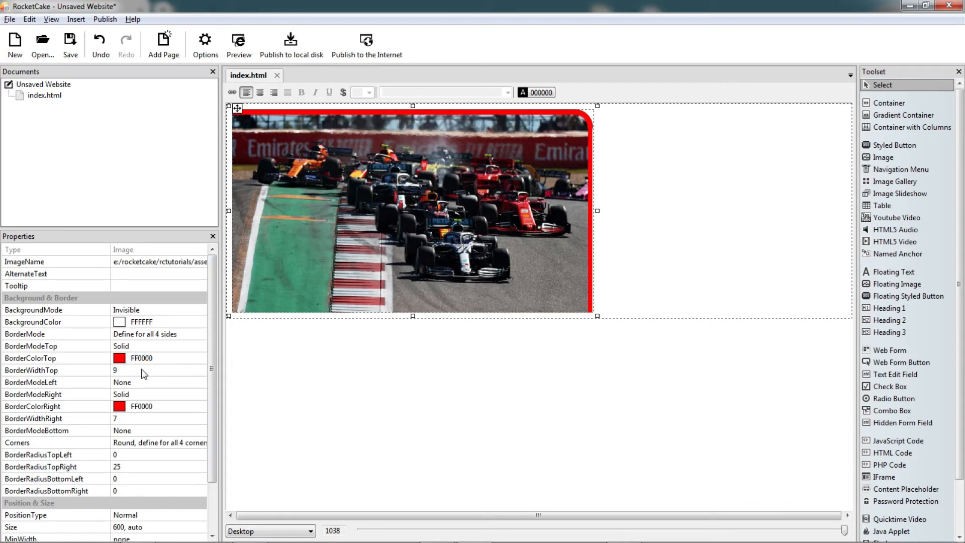
pyautogui.click(122, 419)
pyautogui.press('Return')
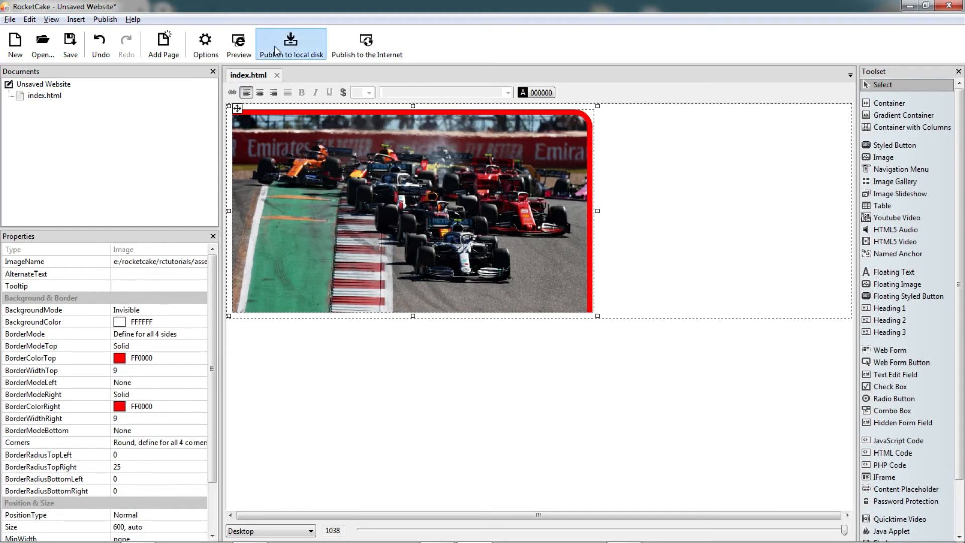
# Preview the page, compare its image frame with the photo on the Formula 1 website, and return to RocketCake.
pyautogui.click(239, 45)
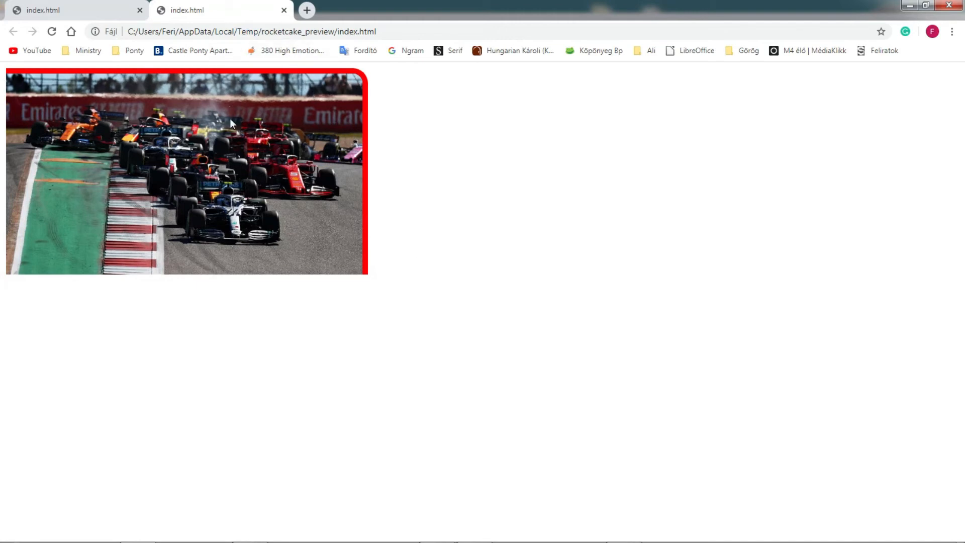
pyautogui.hotkey('alt', 'Tab')
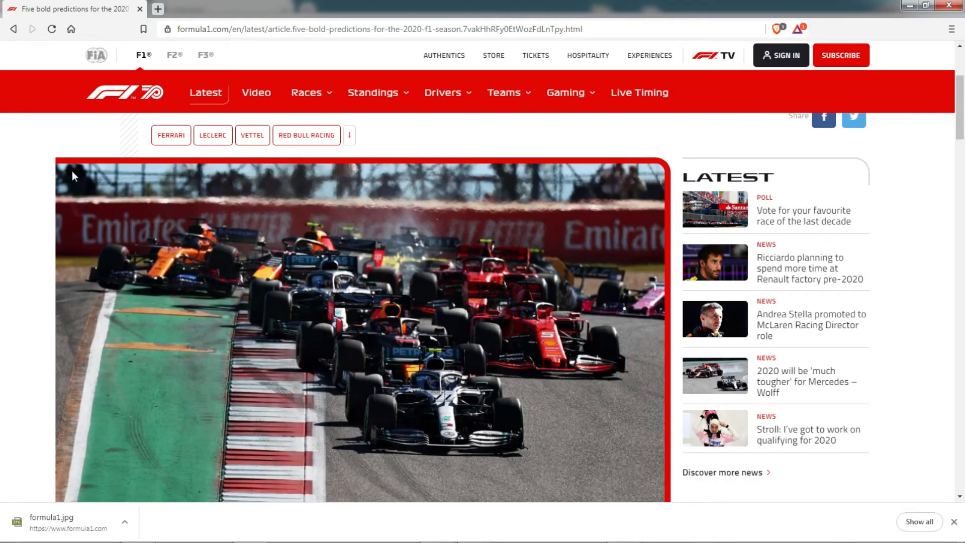
pyautogui.scroll(-1, 704, 472)
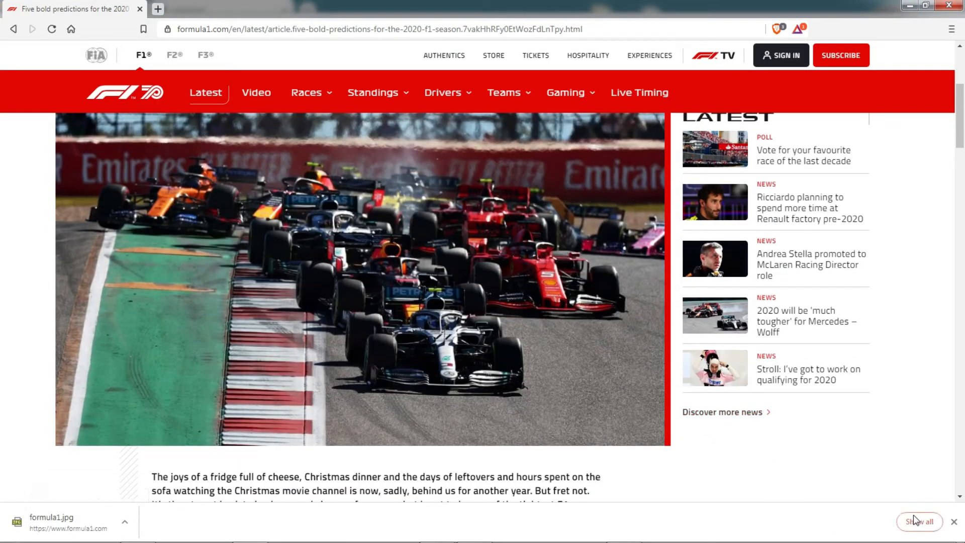
pyautogui.click(954, 521)
pyautogui.scroll(2, 555, 410)
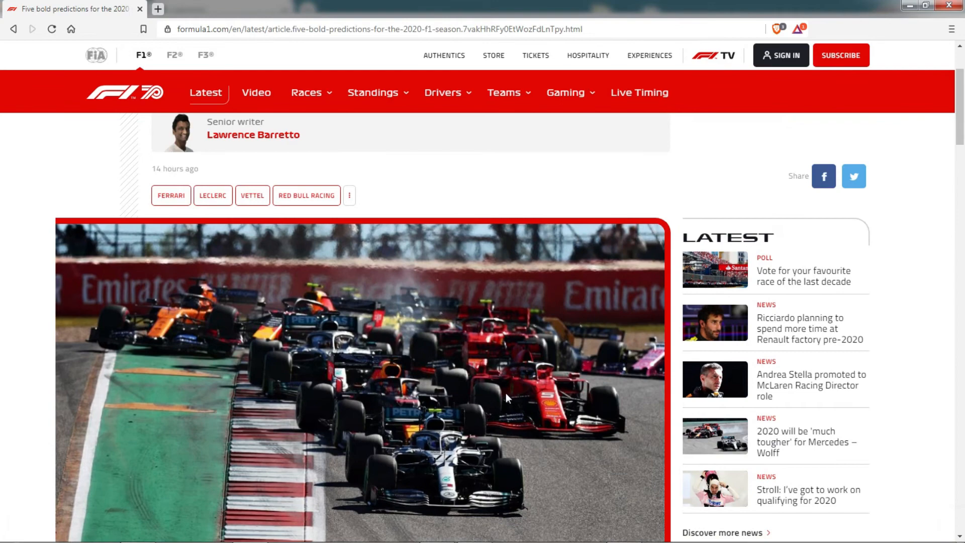
pyautogui.scroll(-1, 506, 393)
pyautogui.hotkey('alt', 'Tab')
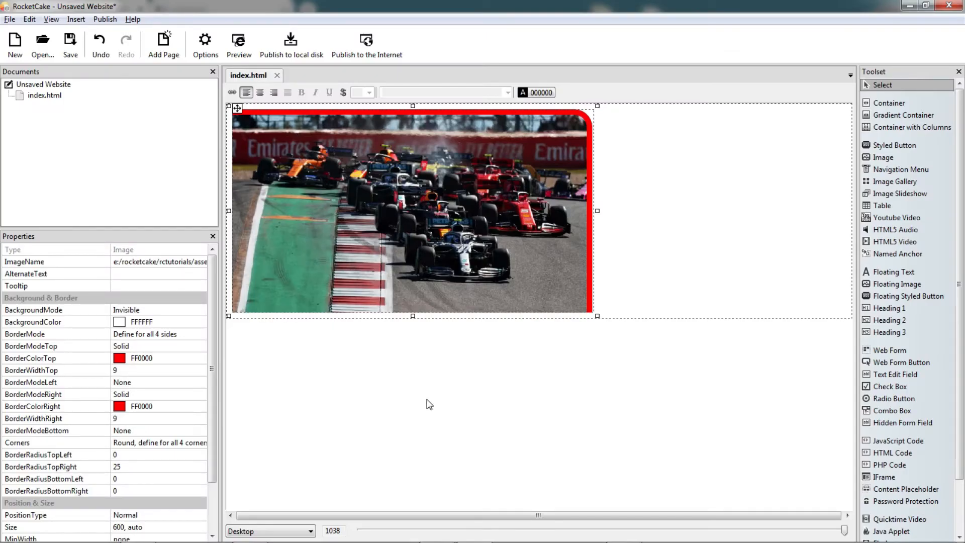
# Limit the image's container to a maximum width of 1000 and centre it on the page.
pyautogui.click(637, 389)
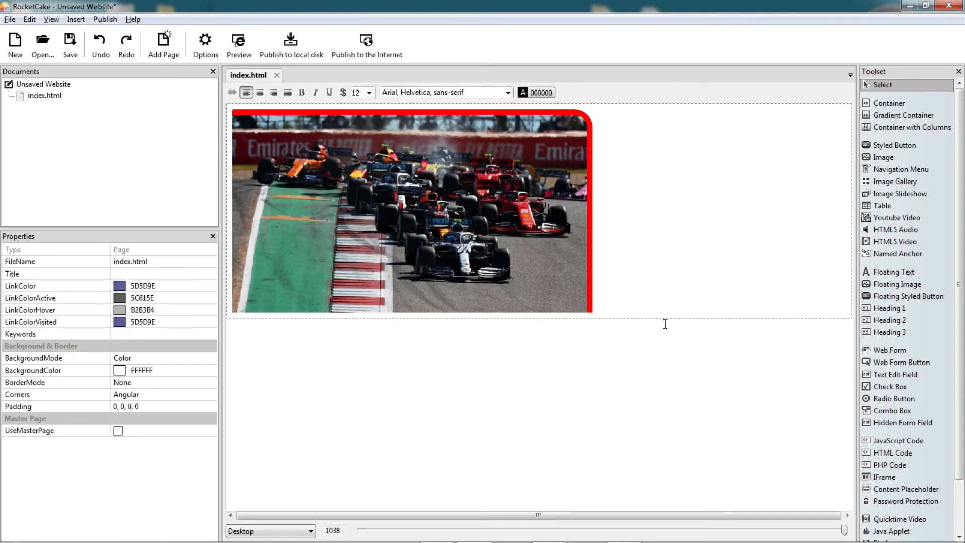
pyautogui.click(675, 275)
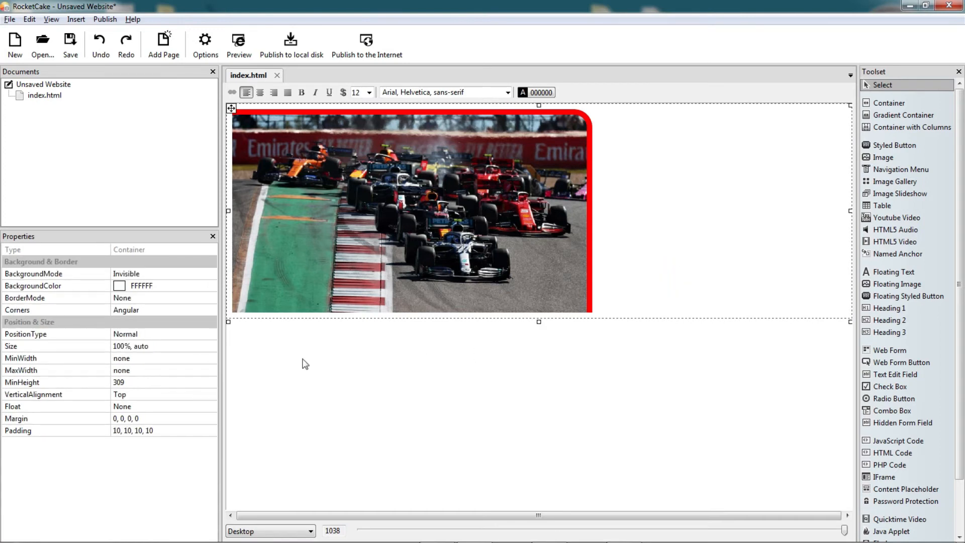
pyautogui.click(140, 370)
pyautogui.write('1000')
pyautogui.press('Return')
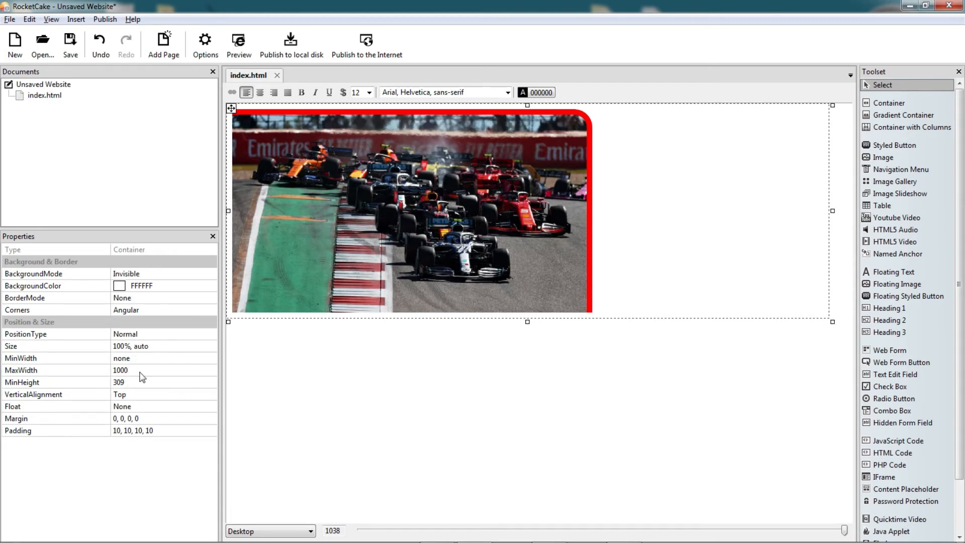
pyautogui.click(447, 402)
pyautogui.click(260, 92)
# Insert a second container below the image's container, with a maximum width of 1000, and centre it on the page.
pyautogui.click(543, 391)
pyautogui.moveTo(890, 103); pyautogui.dragTo(541, 404)
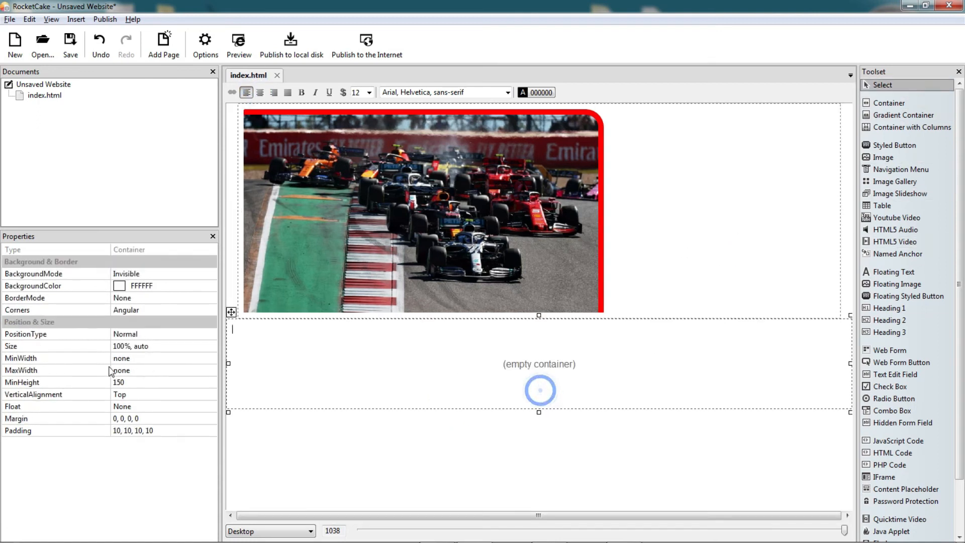
pyautogui.click(143, 370)
pyautogui.write('1000')
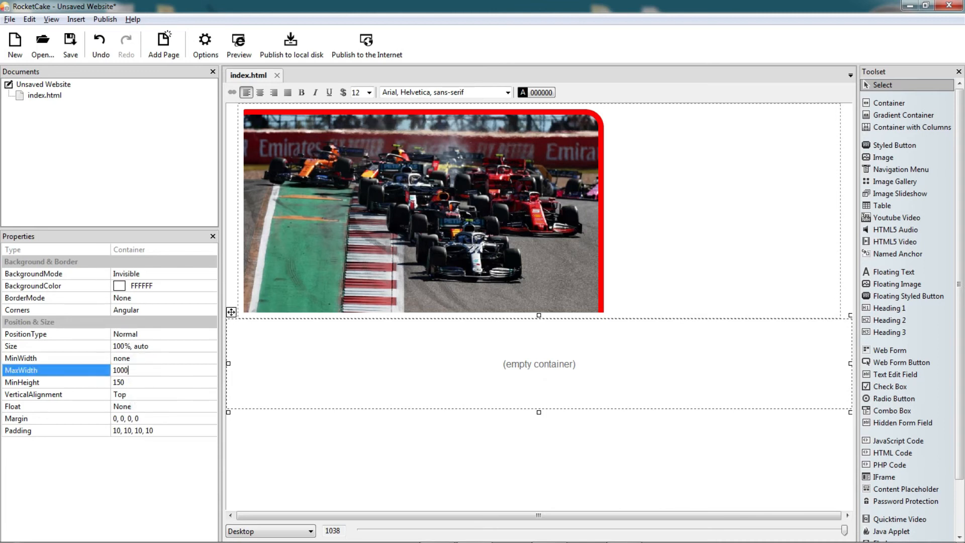
pyautogui.press('Return')
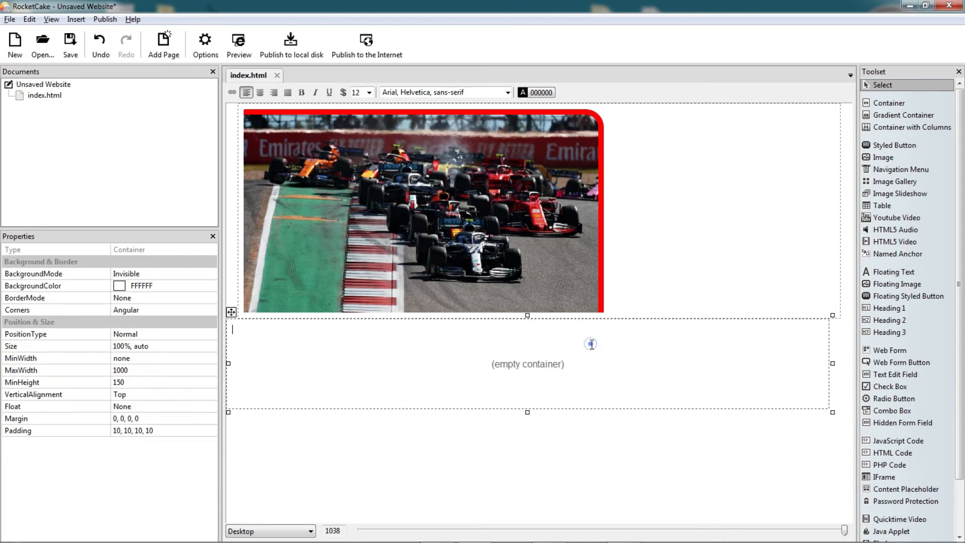
pyautogui.click(461, 367)
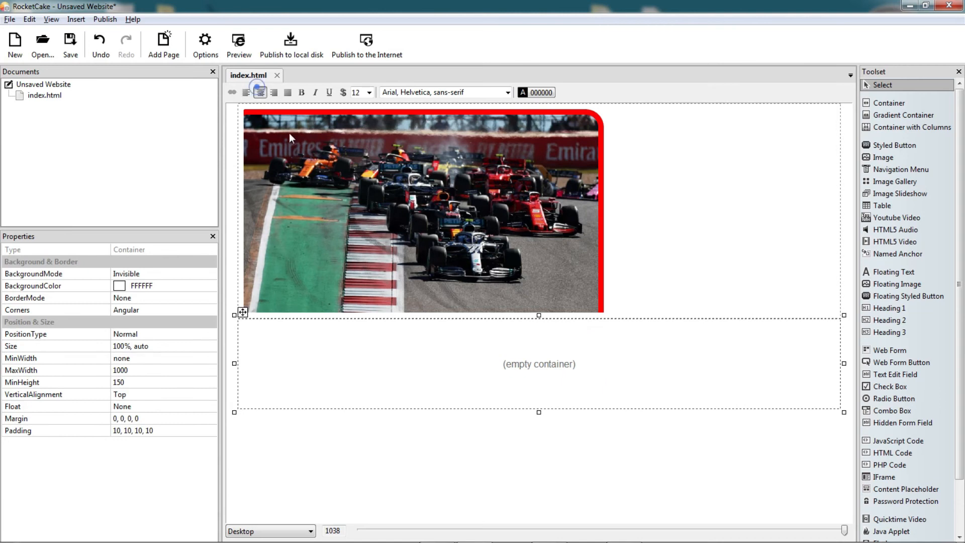
# Enter the centred text "rocketcaketutorials.com" in the new container, with a blank line above it.
pyautogui.write('rocketcake')
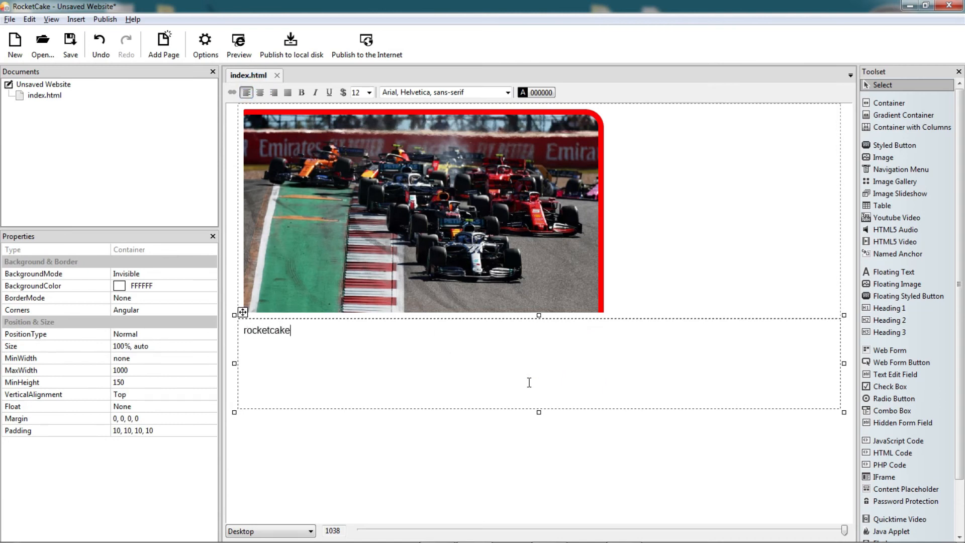
pyautogui.write('tutorials.com')
pyautogui.click(260, 92)
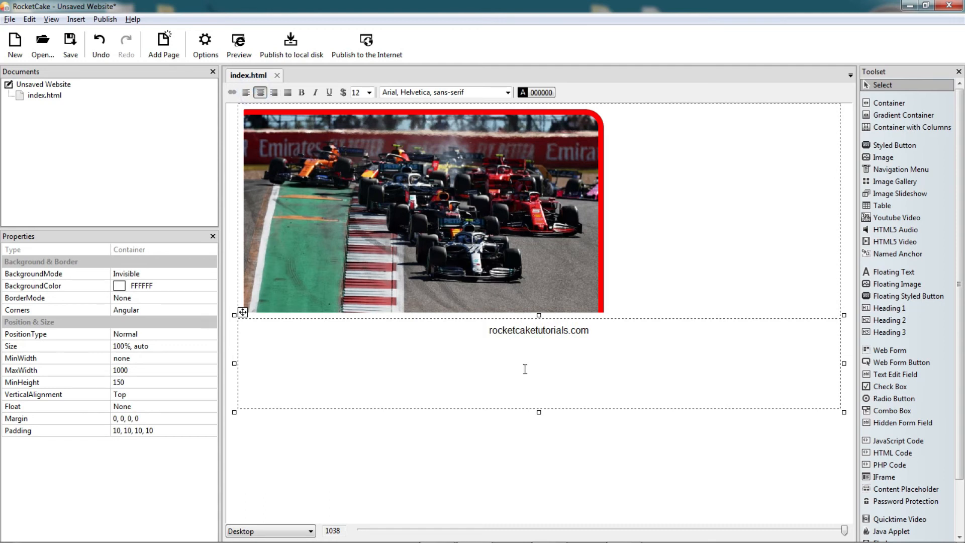
pyautogui.click(435, 324)
pyautogui.press('Return')
# Set the "rocketcaketutorials.com" text to size 32 and colour 0080FF, and check the page in the browser preview.
pyautogui.hotkey('shift', 'Down')
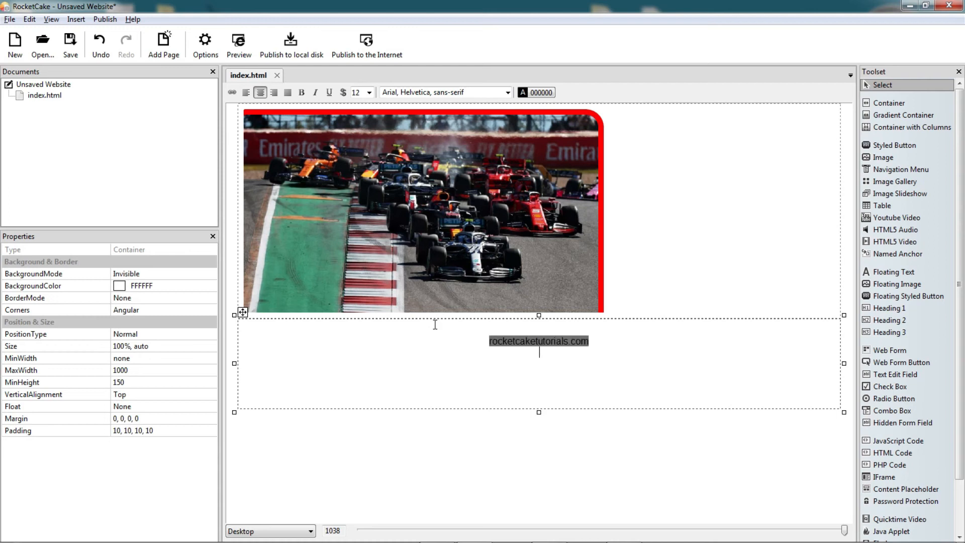
pyautogui.click(369, 92)
pyautogui.click(368, 248)
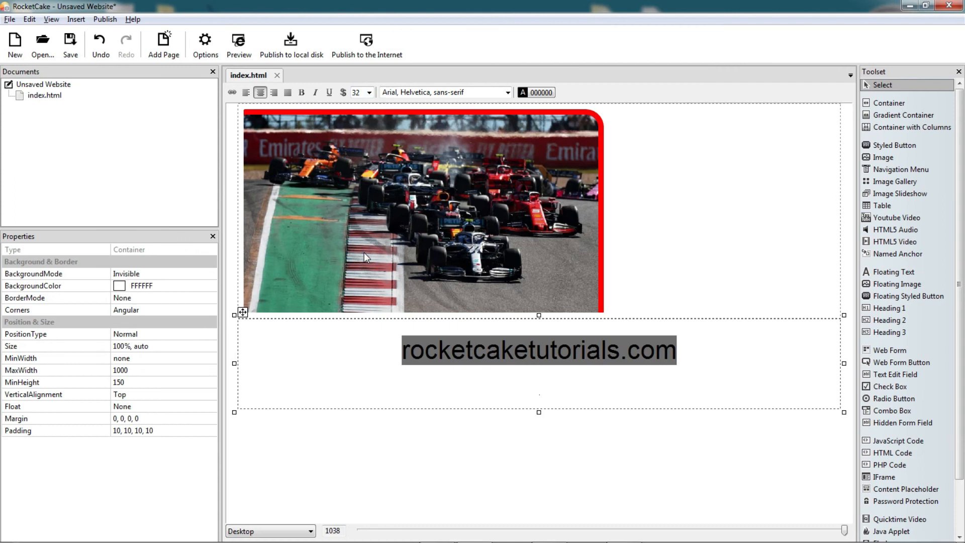
pyautogui.click(542, 92)
pyautogui.click(438, 157)
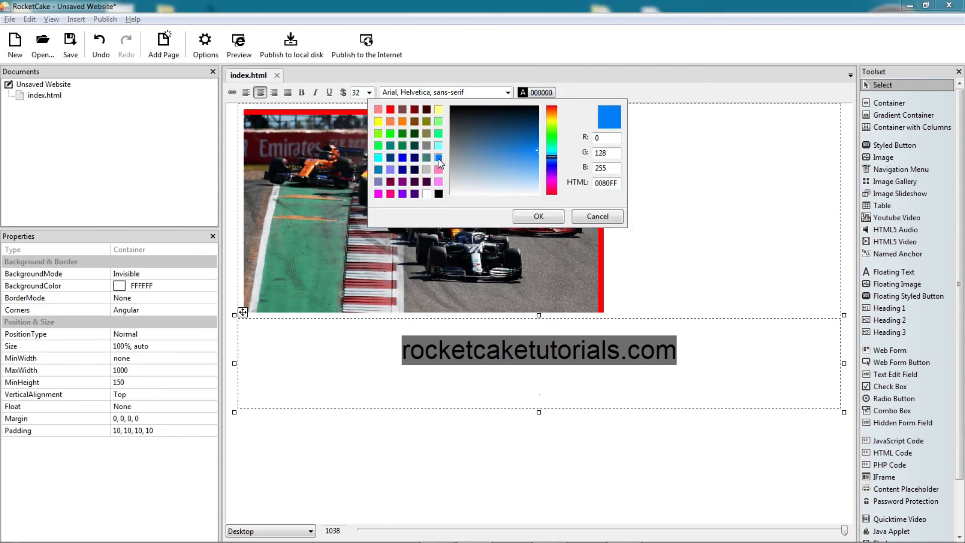
pyautogui.click(534, 215)
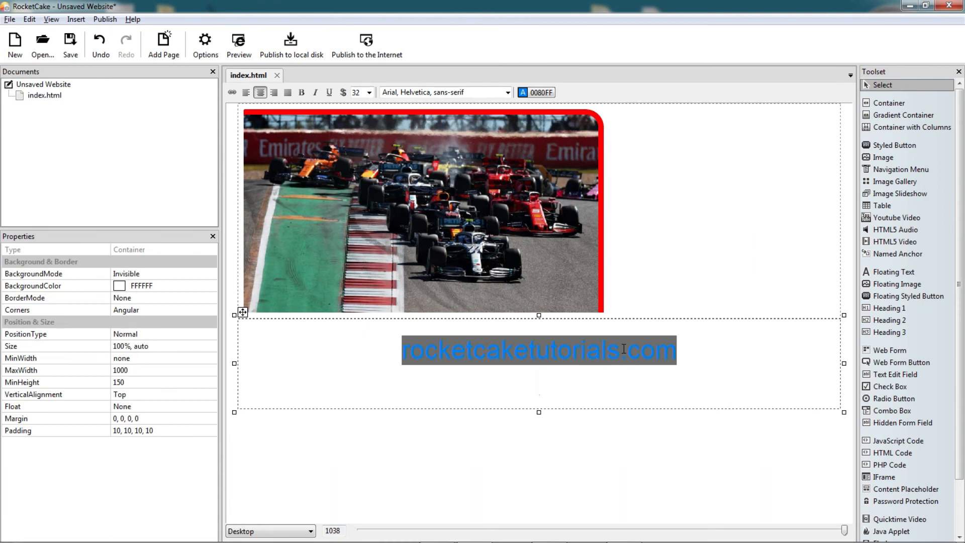
pyautogui.click(623, 348)
pyautogui.click(239, 43)
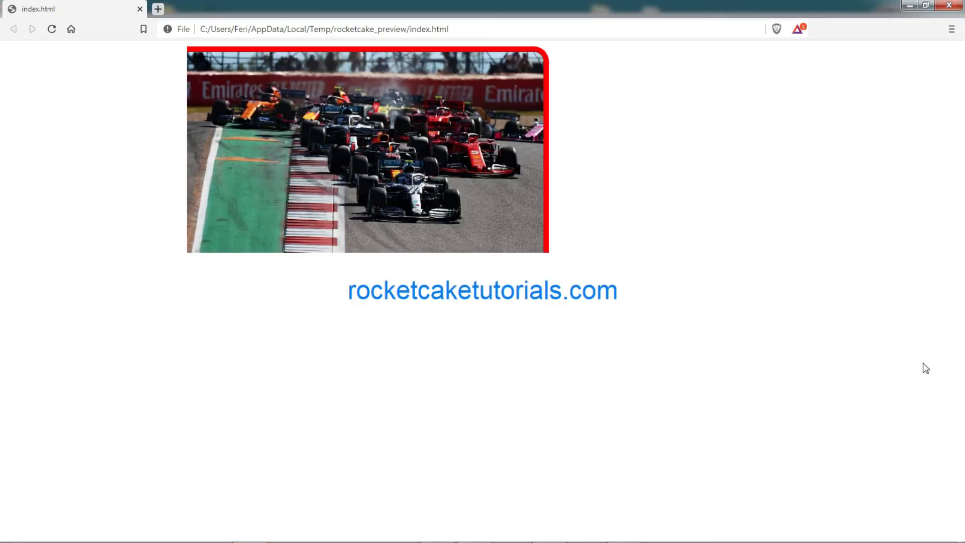
pyautogui.hotkey('alt', 'Tab')
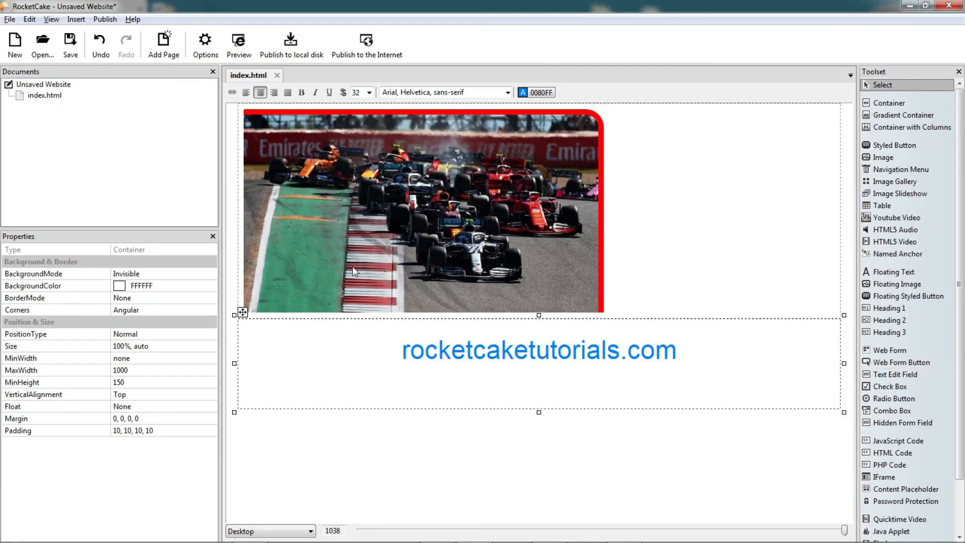
# Insert three blank lines above the image inside its container.
pyautogui.click(239, 131)
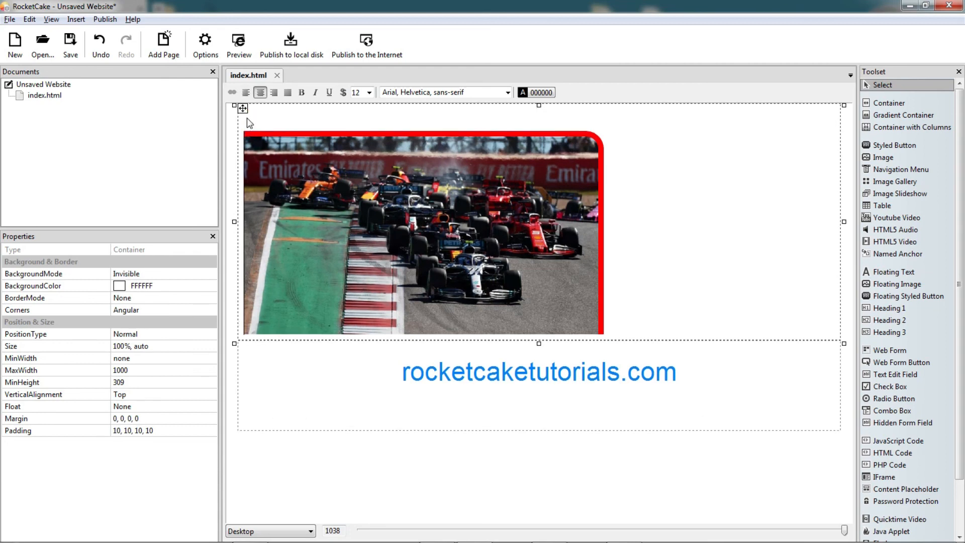
pyautogui.hotkey('alt', 'Tab')
pyautogui.hotkey('alt', 'Tab')
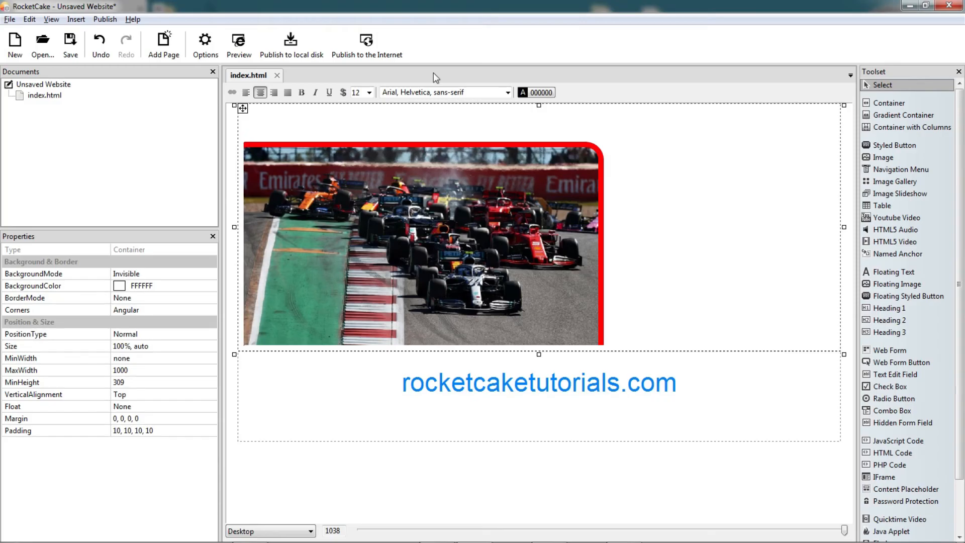
# Preview the page in the browser to check the spacing above the framed image.
pyautogui.click(291, 40)
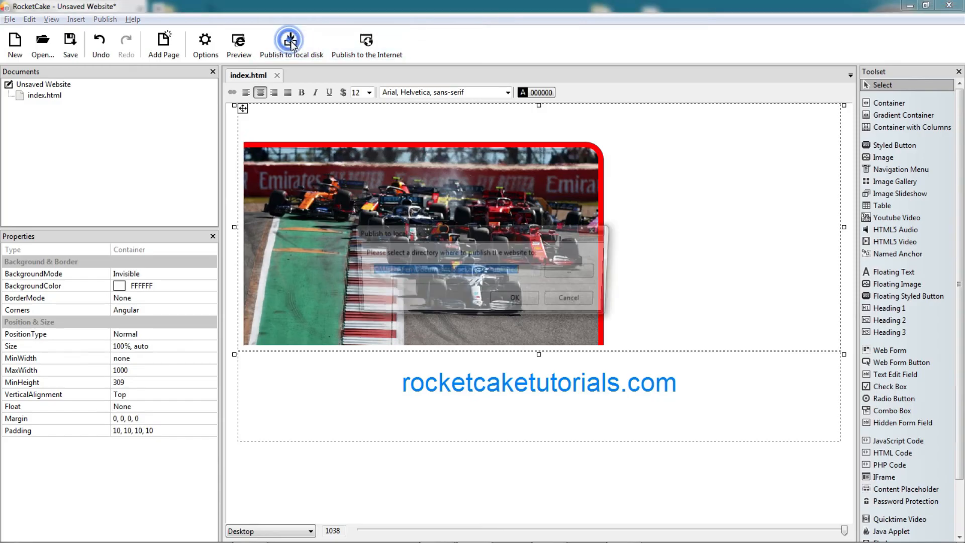
pyautogui.click(575, 300)
pyautogui.click(241, 41)
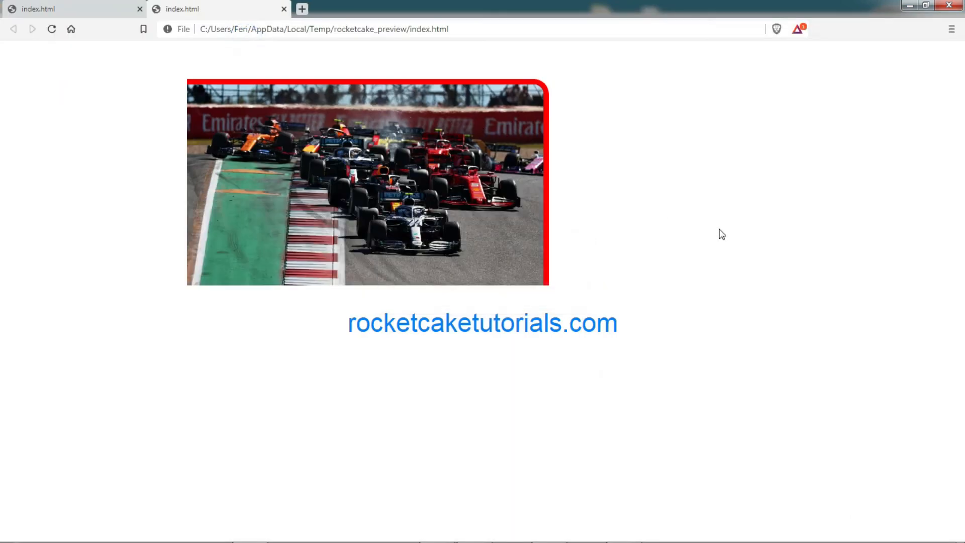